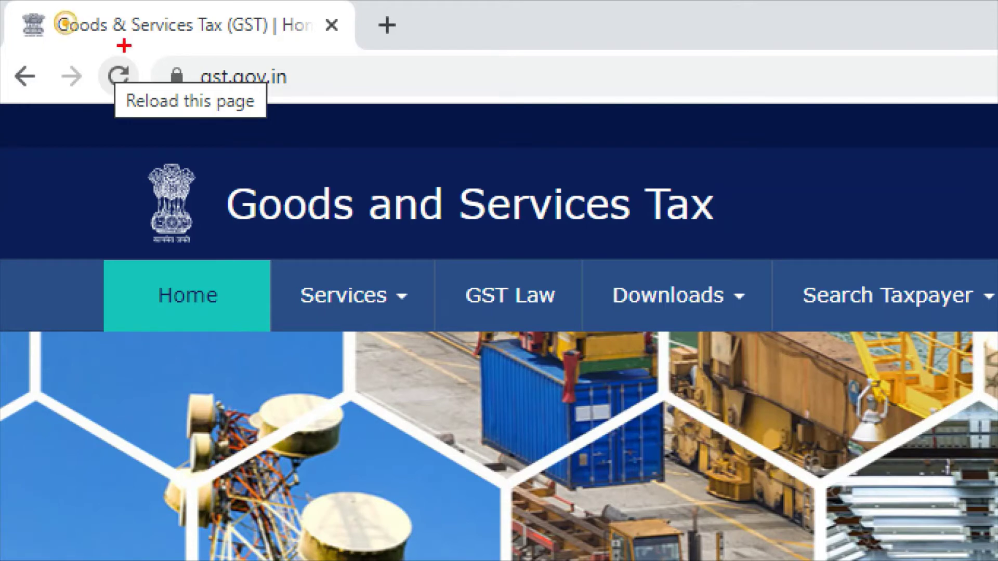
Log in to the GST portal with the account's username and password
left_click_drag(141, 39, 327, 101)
right_click(294, 162)
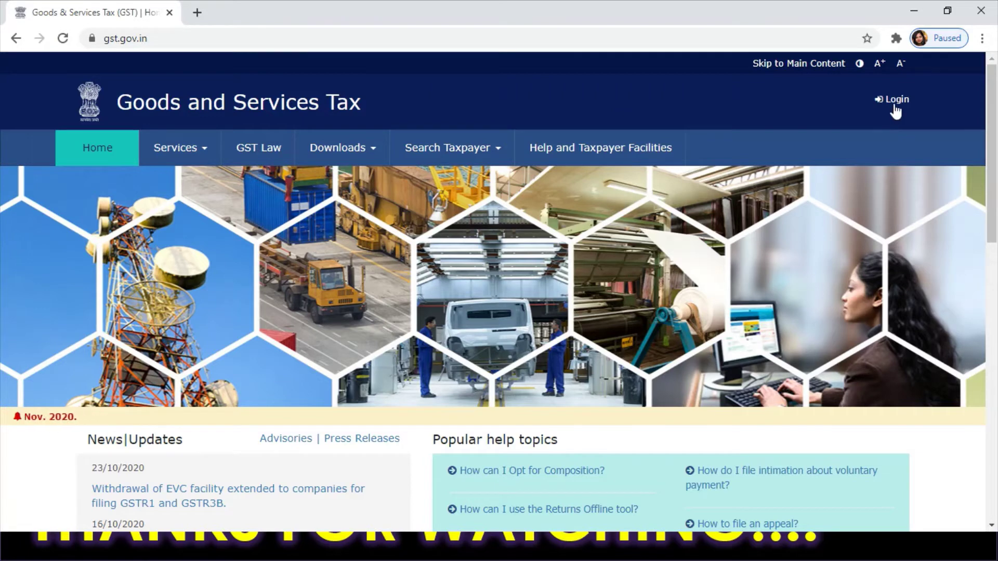
left_click(896, 106)
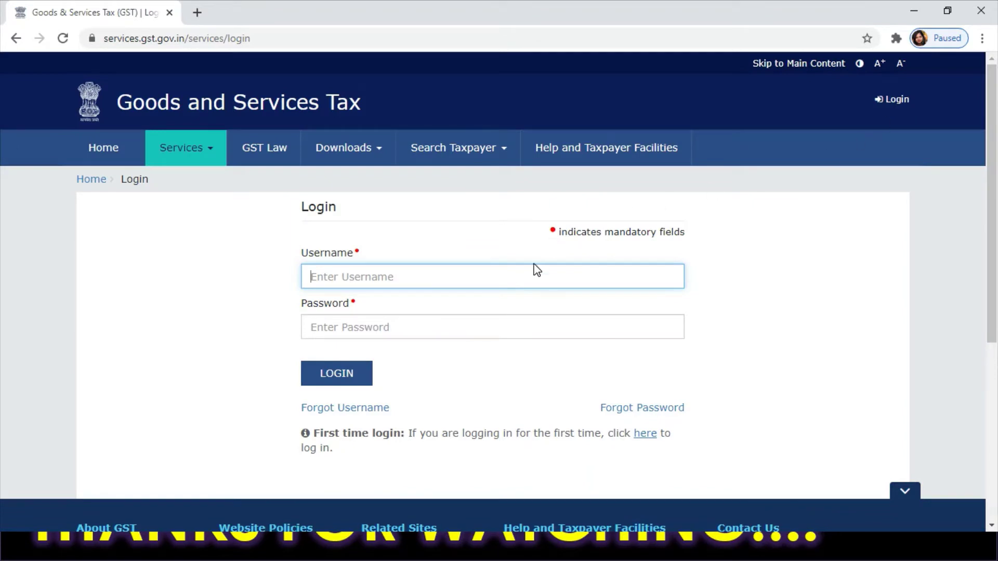
left_click(387, 330)
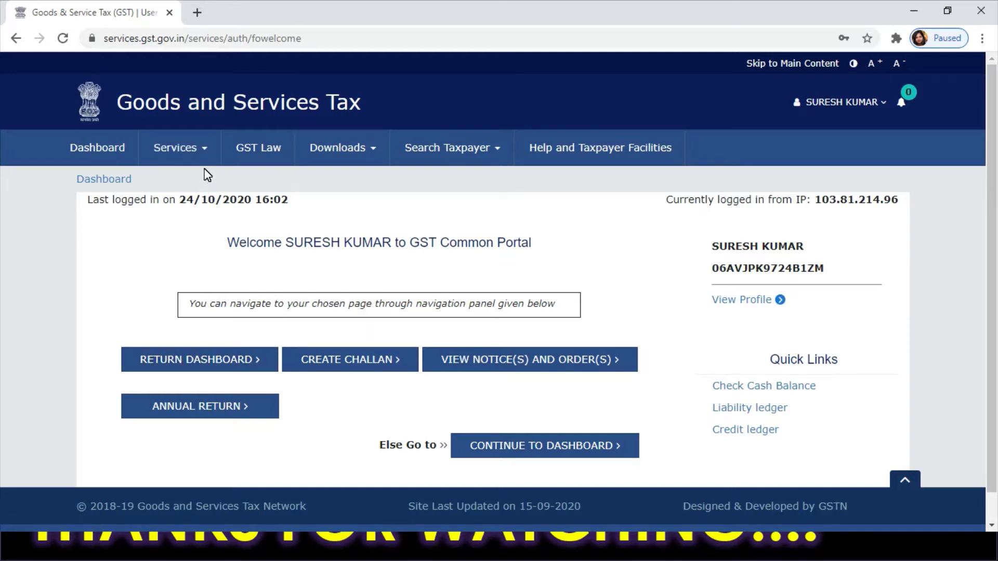
Open the Returns Dashboard from the portal's returns services
left_click(207, 151)
mouse_move(235, 186)
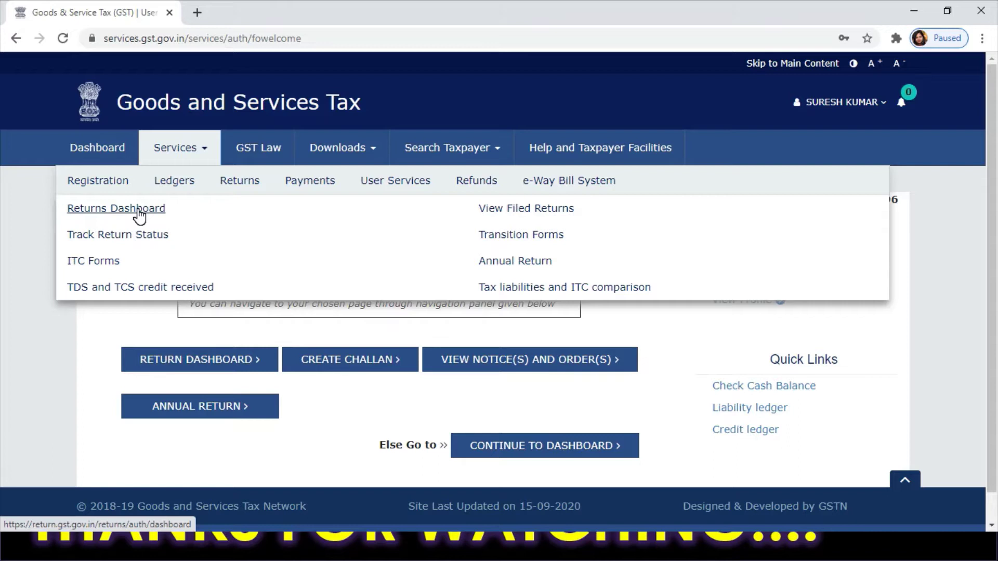
left_click(137, 208)
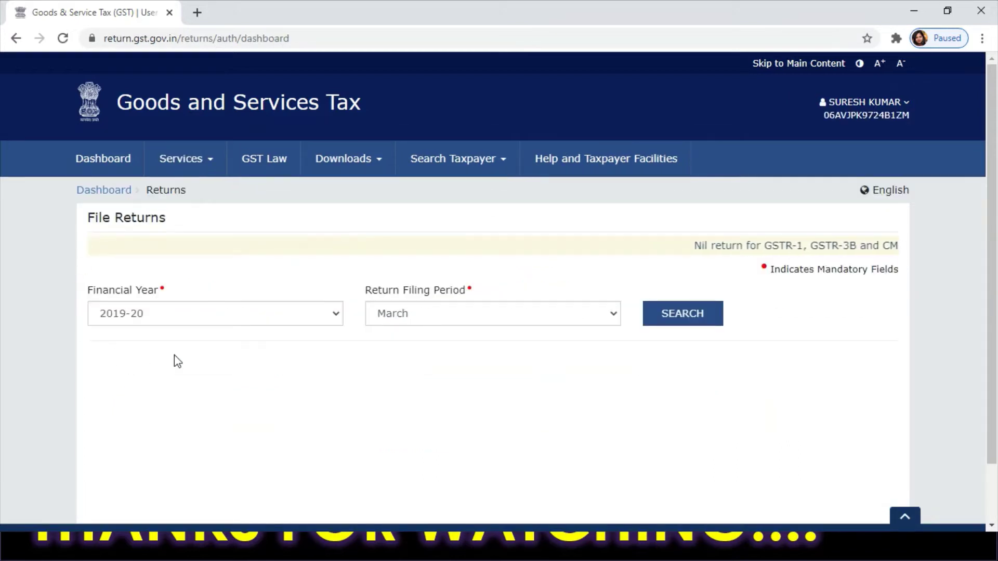
Search for the returns of financial year 2020-21 with September as the return filing period
left_click(305, 317)
left_click(285, 346)
left_click(508, 315)
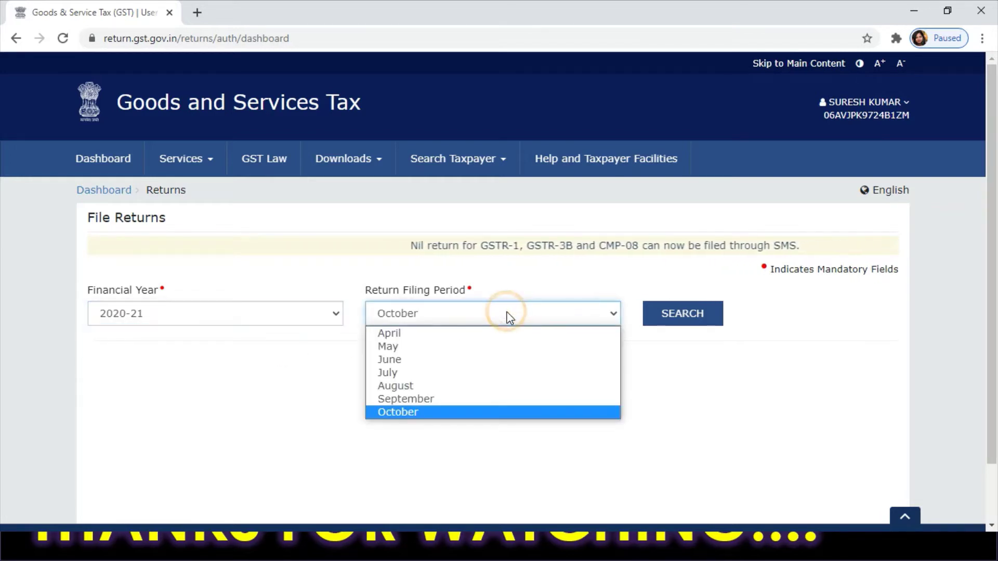
left_click(473, 400)
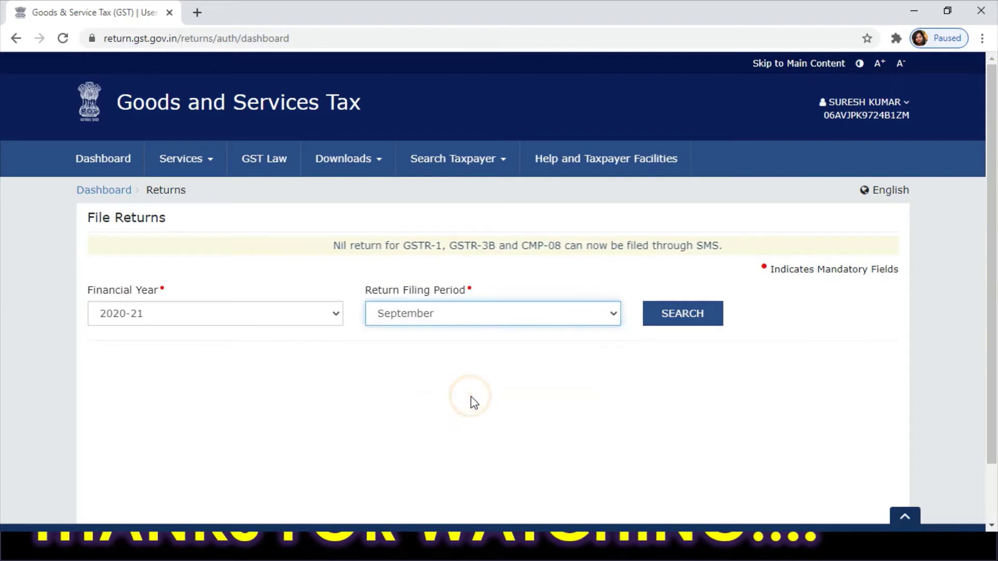
left_click(687, 327)
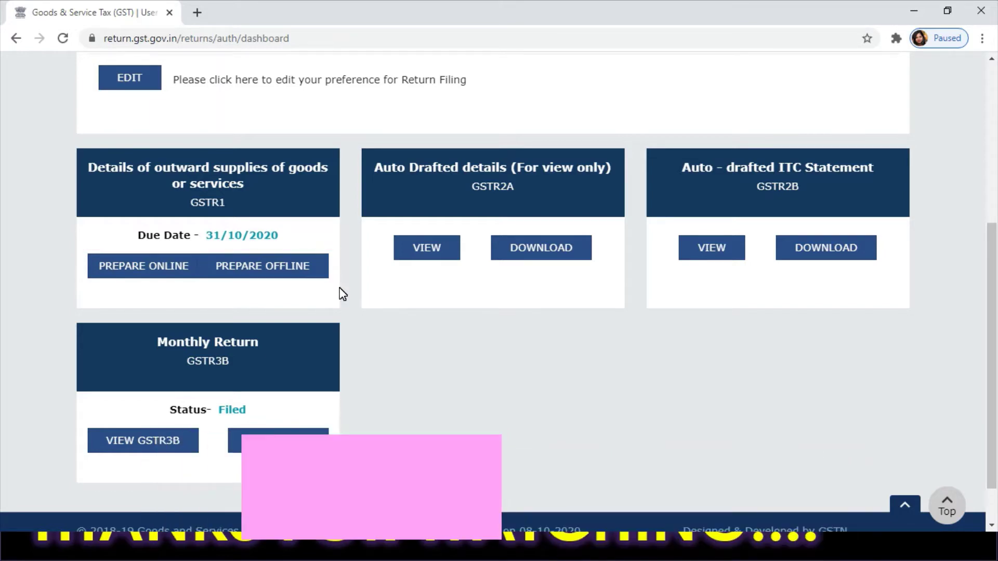
Open GSTR1 for online preparation and bring its Invoice Details section into view
left_click(135, 280)
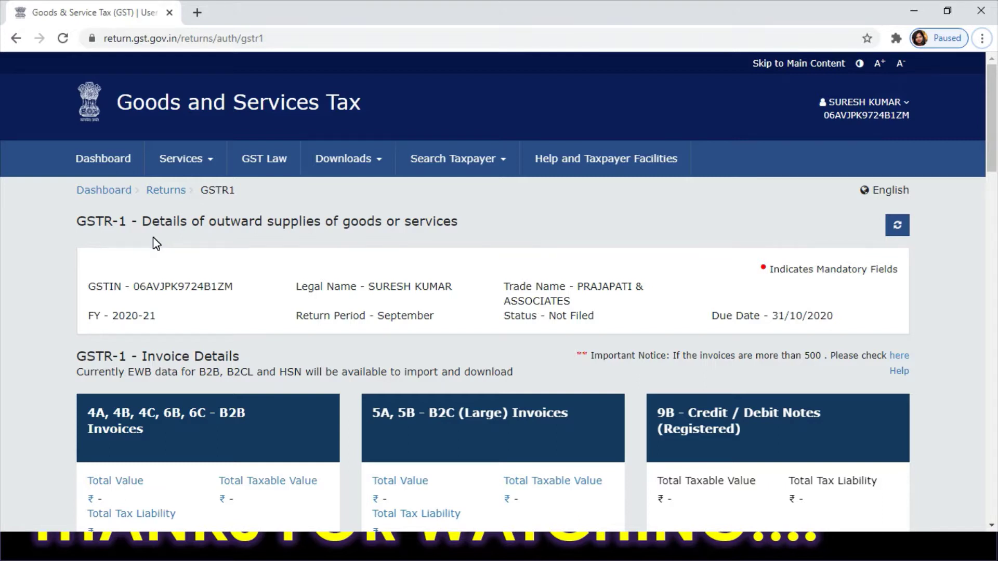
scroll(831, 236, "down", 5)
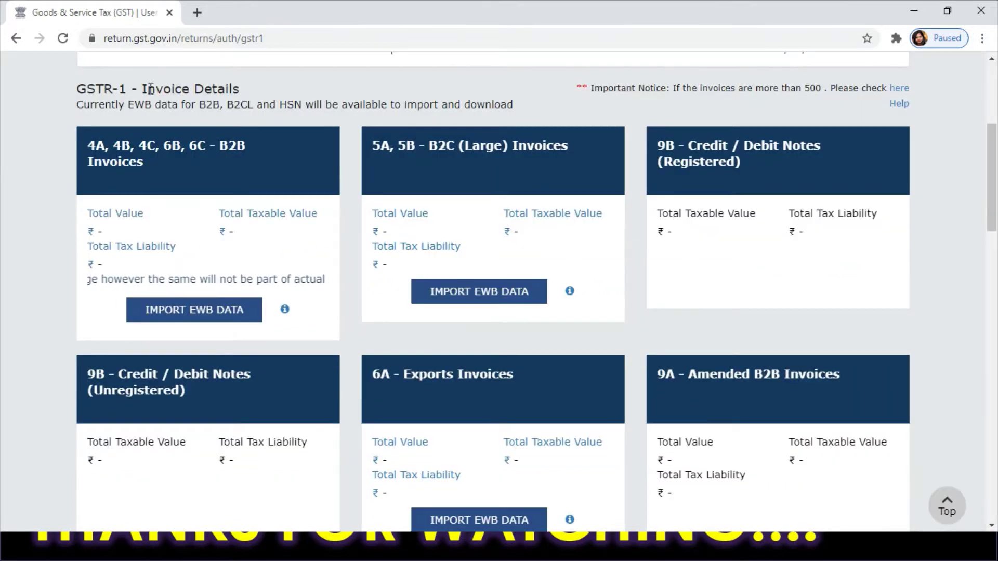
left_click_drag(149, 89, 232, 88)
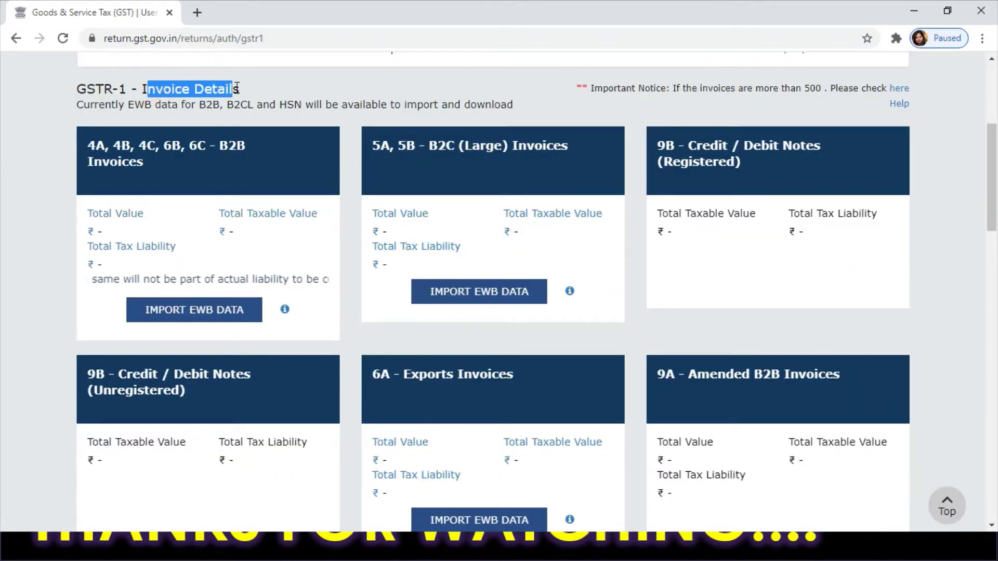
left_click(3, 177)
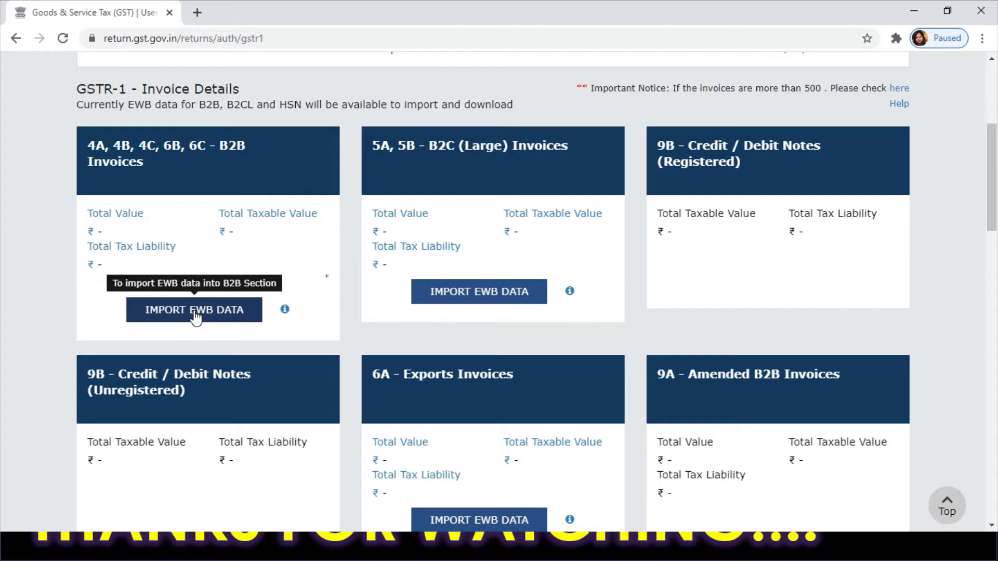
Open the 4A, 4B, 4C, 6B, 6C - B2B Invoices section and start adding a new invoice
left_click(192, 210)
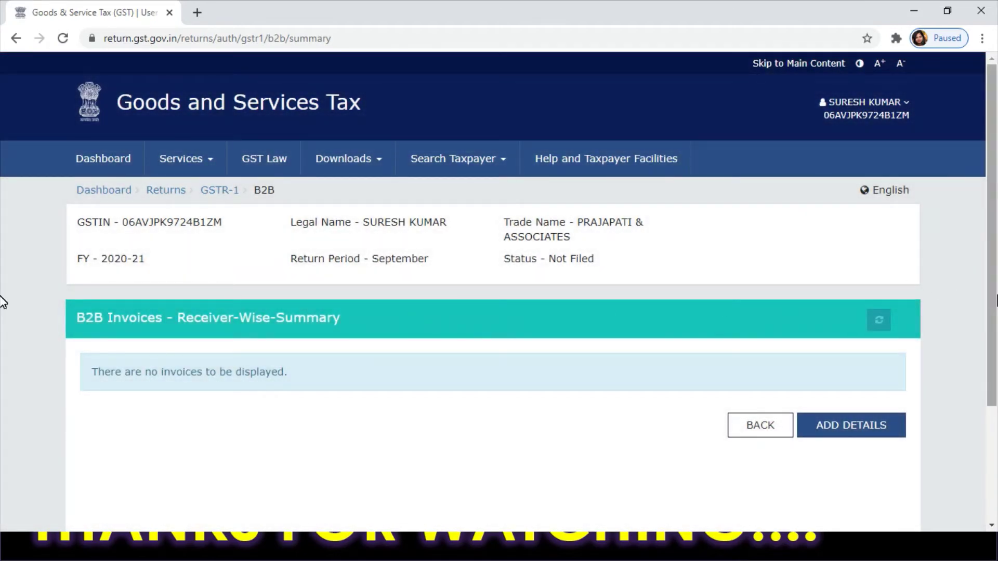
left_click(861, 432)
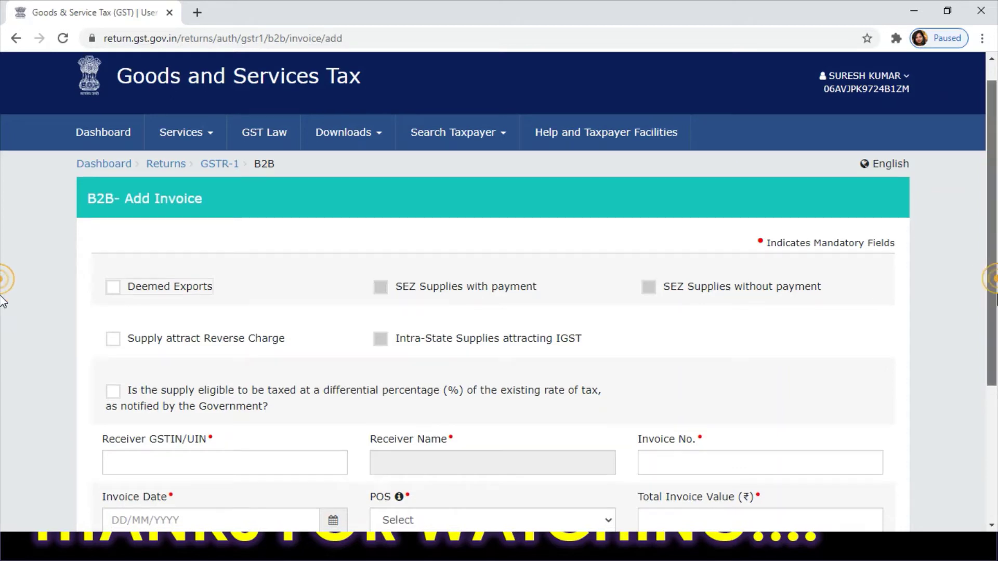
Examine the invoice's Deemed Exports, reverse charge and differential percentage options
scroll(3, 291, "down", 2)
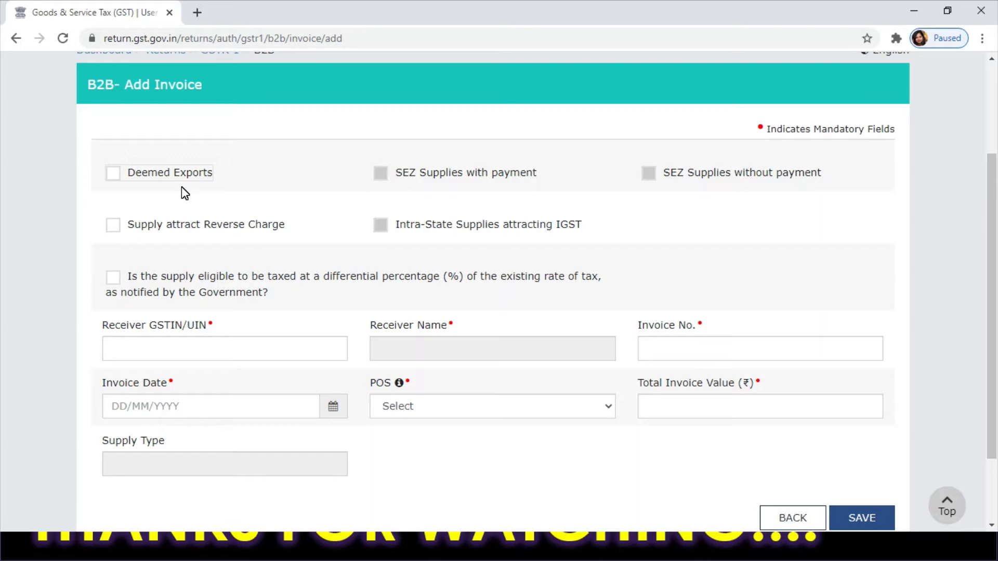
left_click(111, 175)
left_click(112, 225)
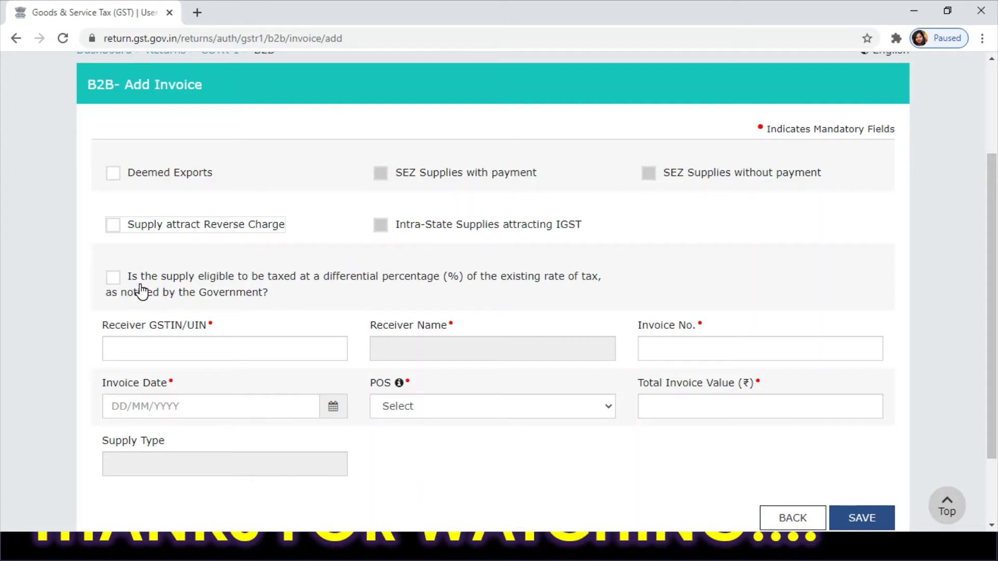
left_click_drag(324, 277, 439, 291)
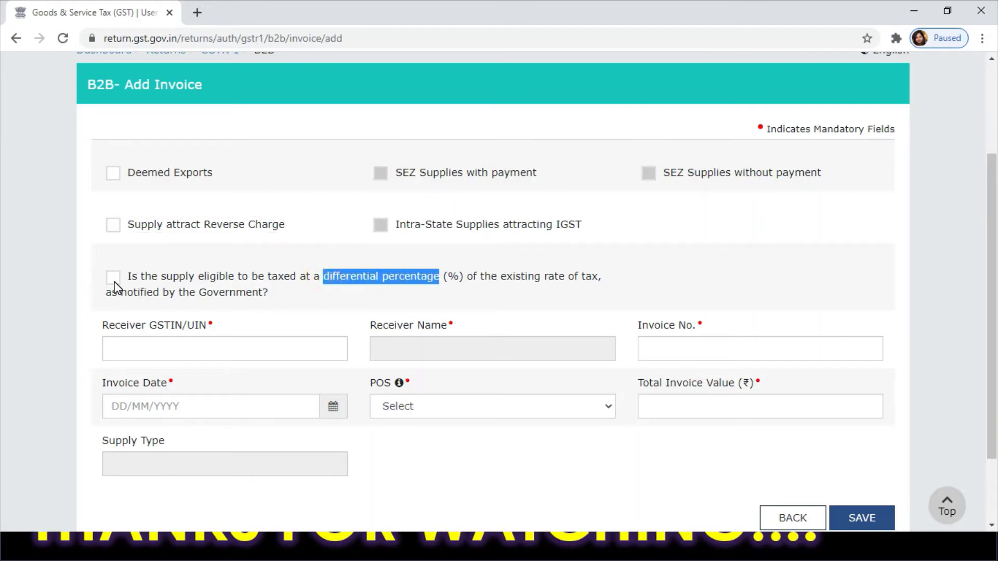
left_click(245, 310)
Go through the receiver GSTIN/UIN, receiver name, invoice number and invoice date fields without filling them in
scroll(245, 310, "down", 2)
left_click(258, 256)
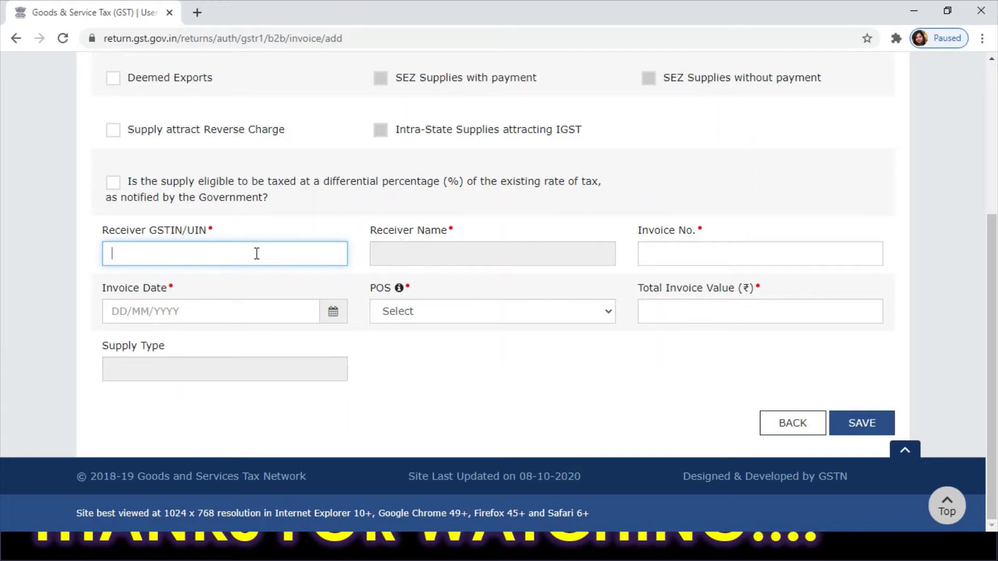
left_click(457, 258)
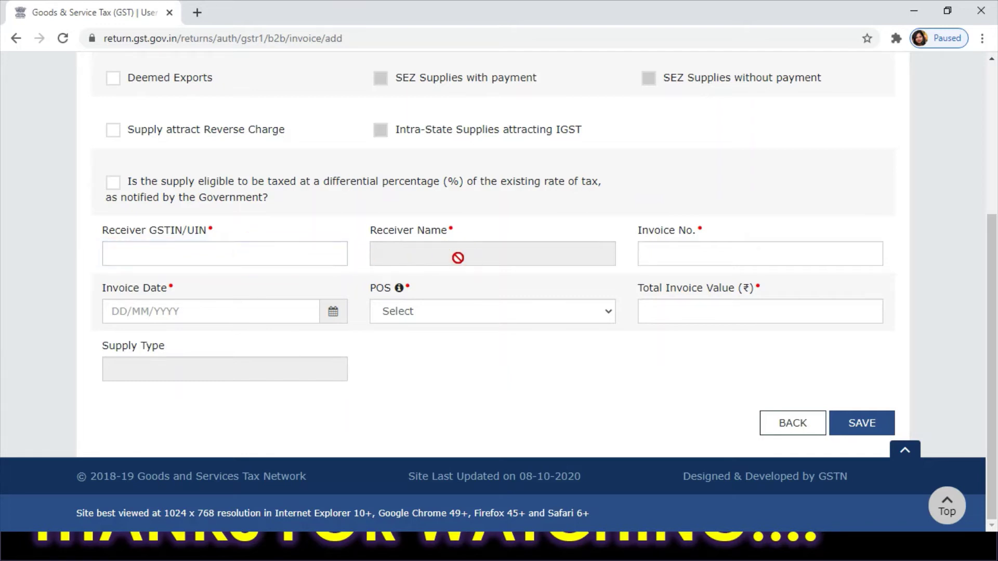
left_click(658, 256)
left_click(268, 306)
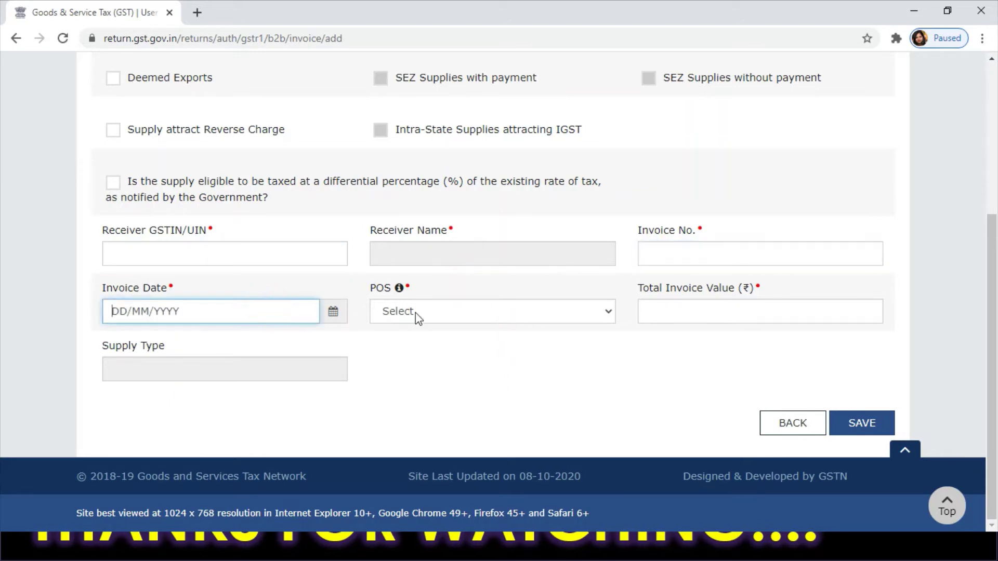
Set the invoice's place of supply to 06-Haryana and look over the item details and total invoice value field
left_click(559, 315)
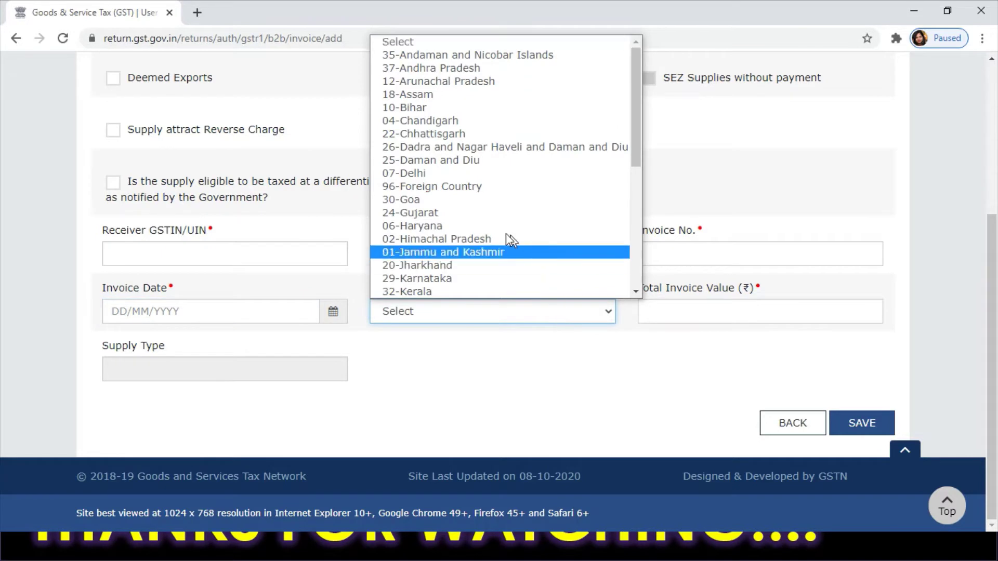
left_click(442, 226)
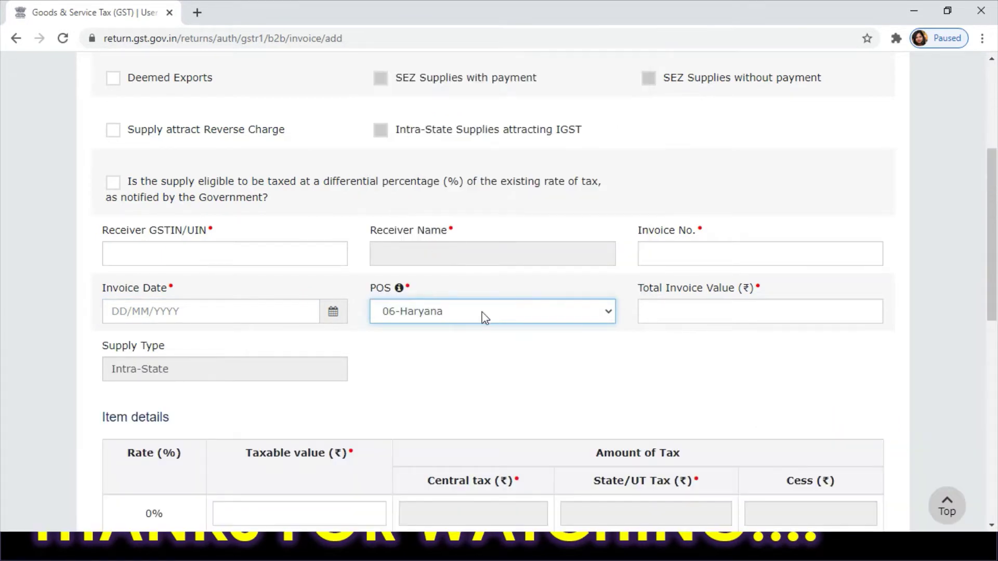
scroll(3, 280, "down", 4)
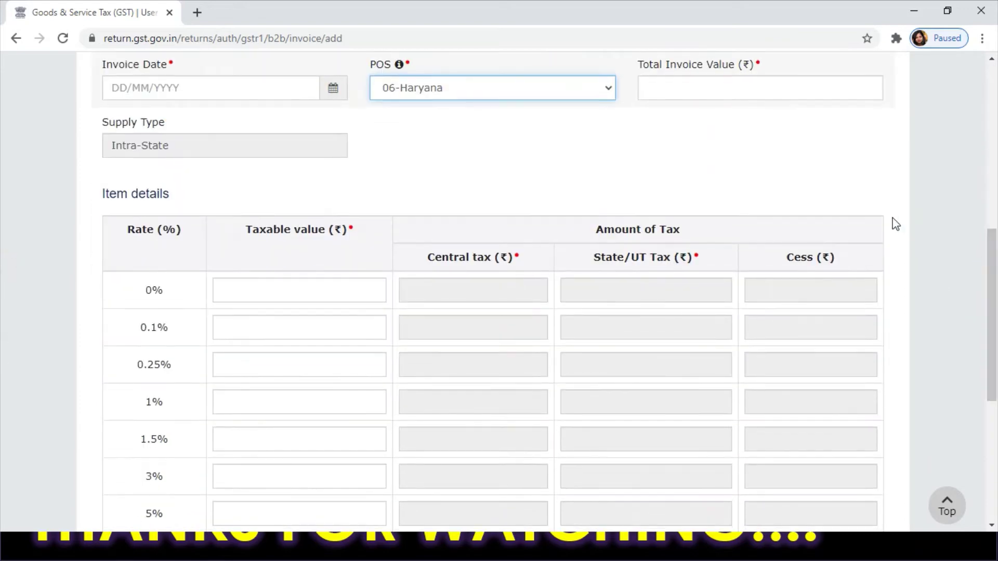
left_click(808, 90)
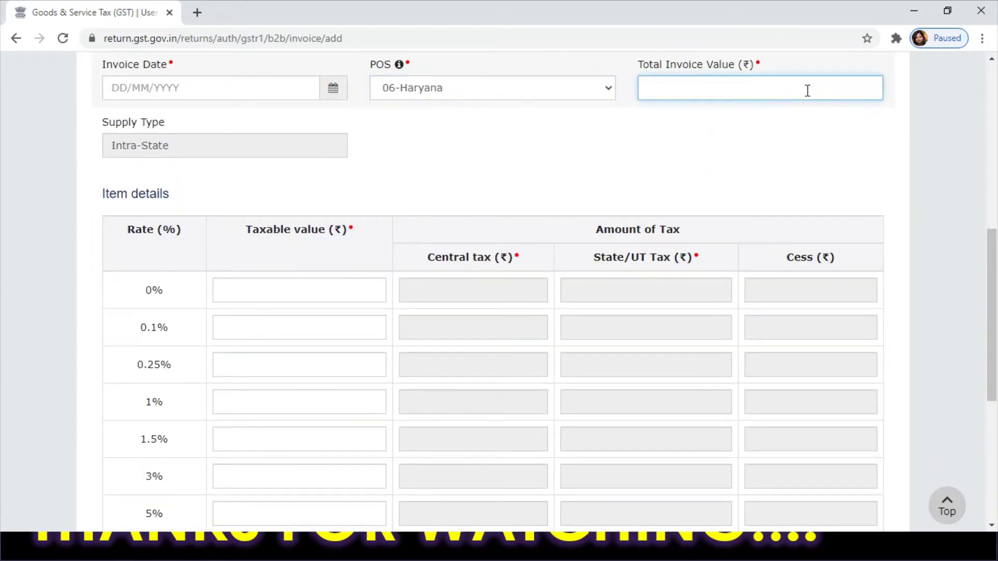
Enter a taxable value of 1000 for the 18% rate in the item details
left_click_drag(993, 294, 993, 459)
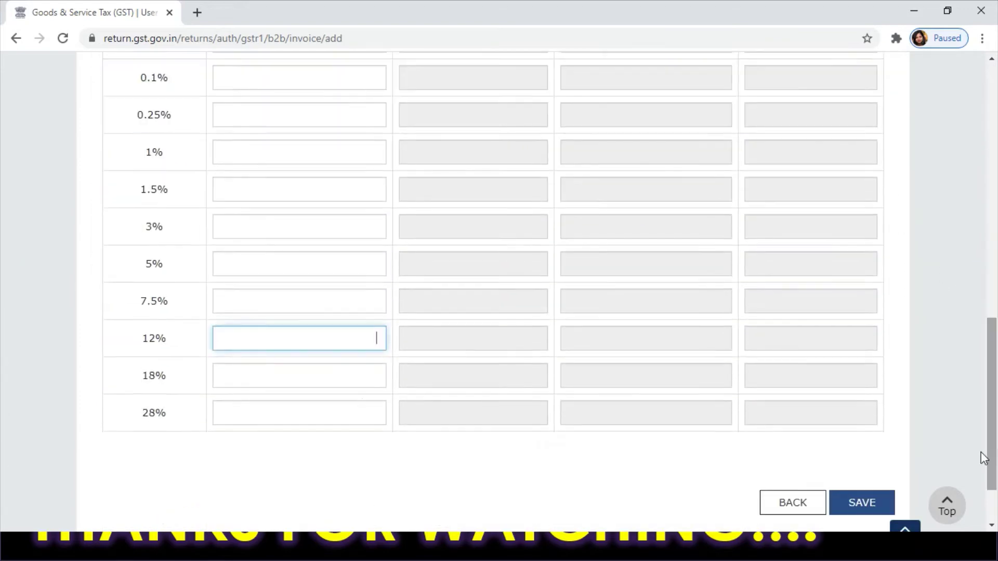
left_click(342, 365)
left_click(339, 343)
left_click(342, 371)
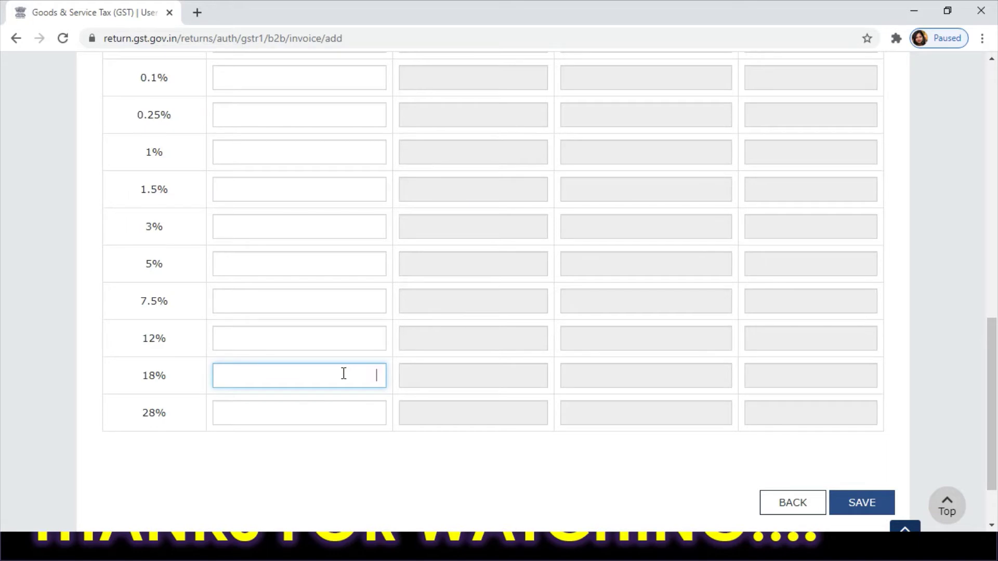
type("1000")
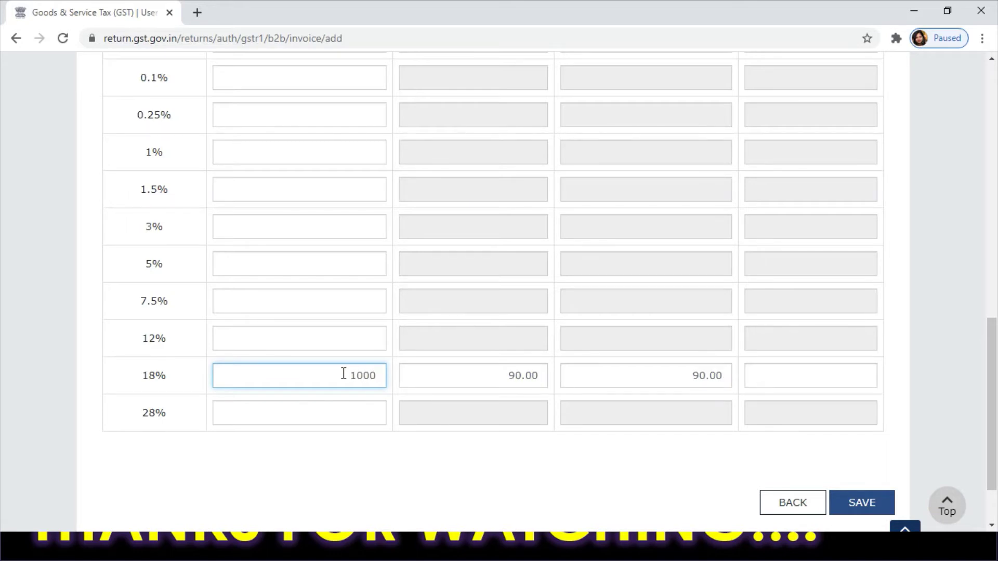
key("Tab")
scroll(432, 319, "down", 2)
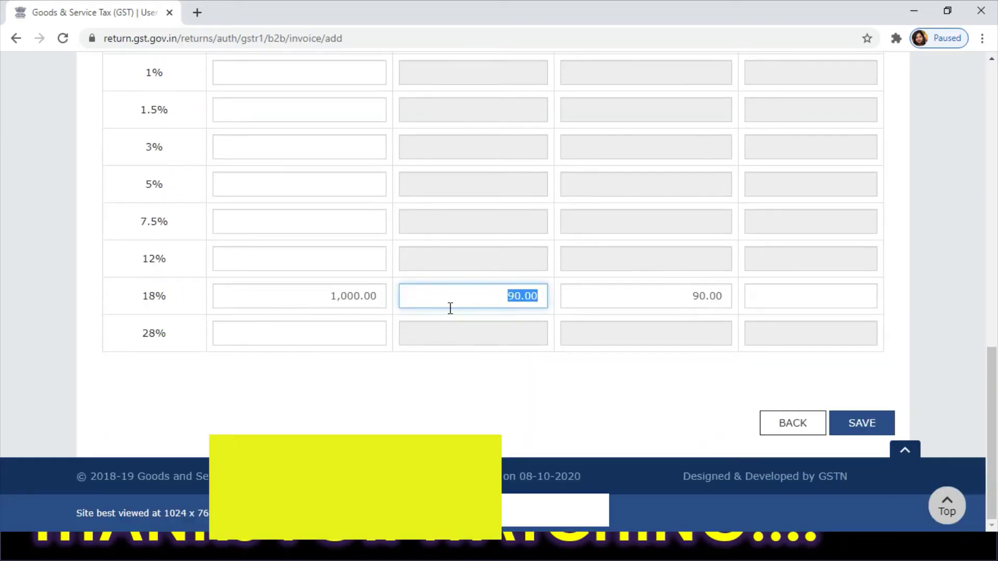
Change the invoice's place of supply to 10-Bihar and check the tax columns of the 18% item
left_click_drag(991, 410, 2, 204)
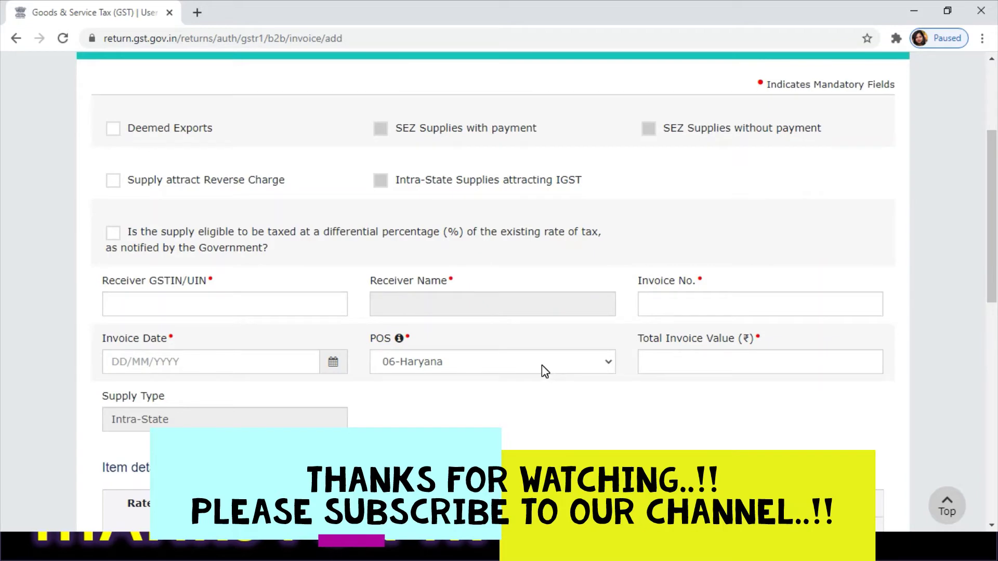
left_click_drag(991, 292, 3, 479)
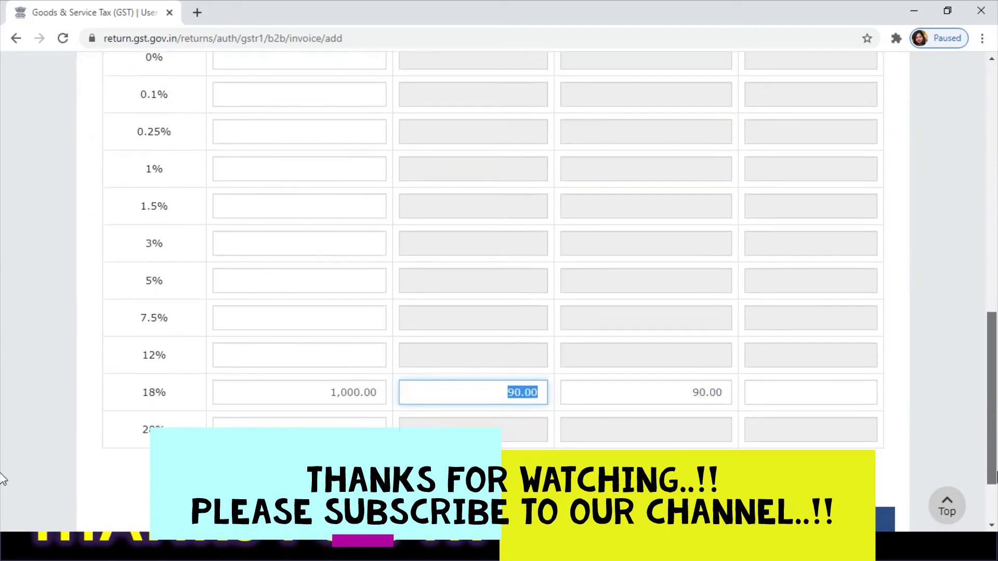
left_click_drag(997, 472, 997, 507)
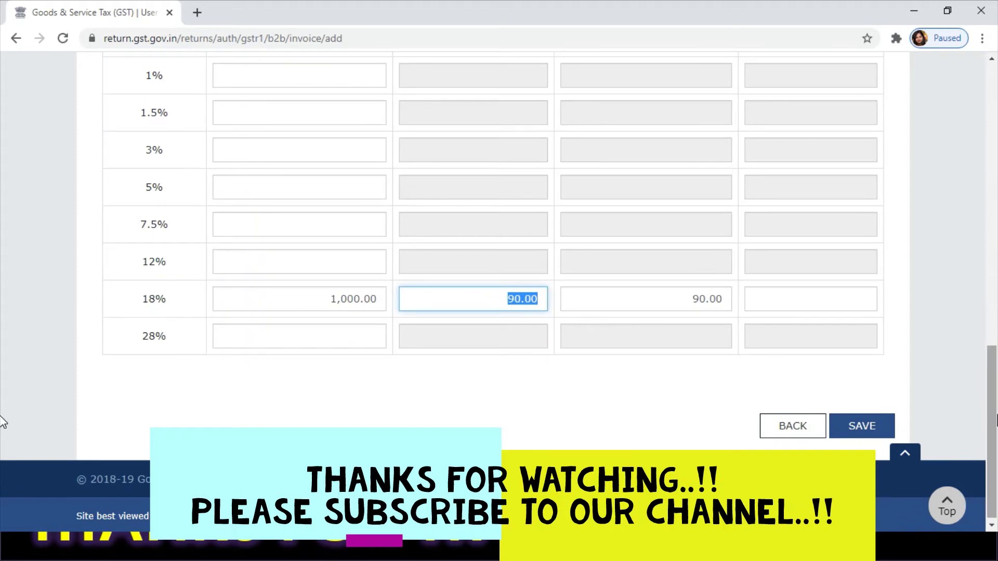
left_click_drag(3, 414, 4, 207)
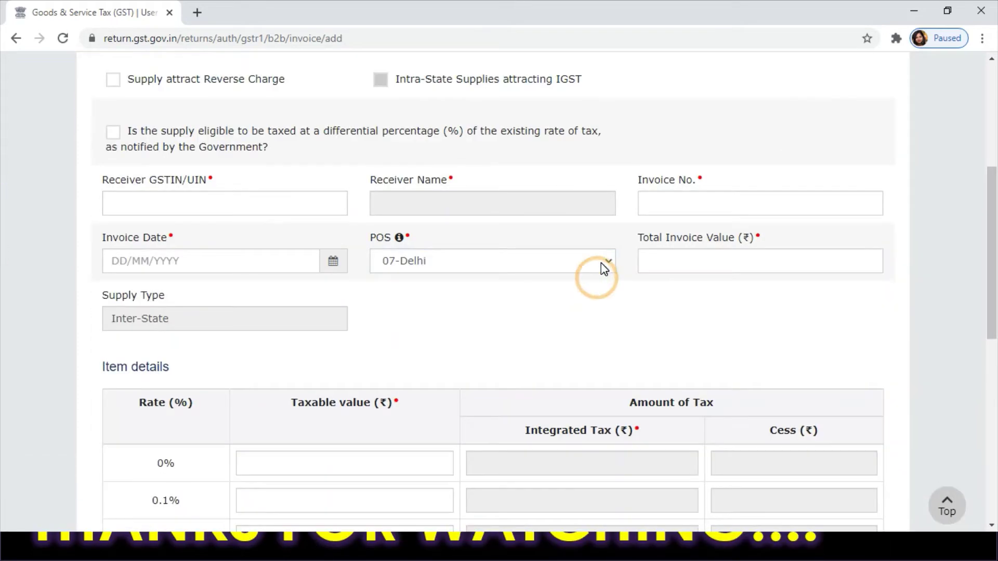
left_click(601, 261)
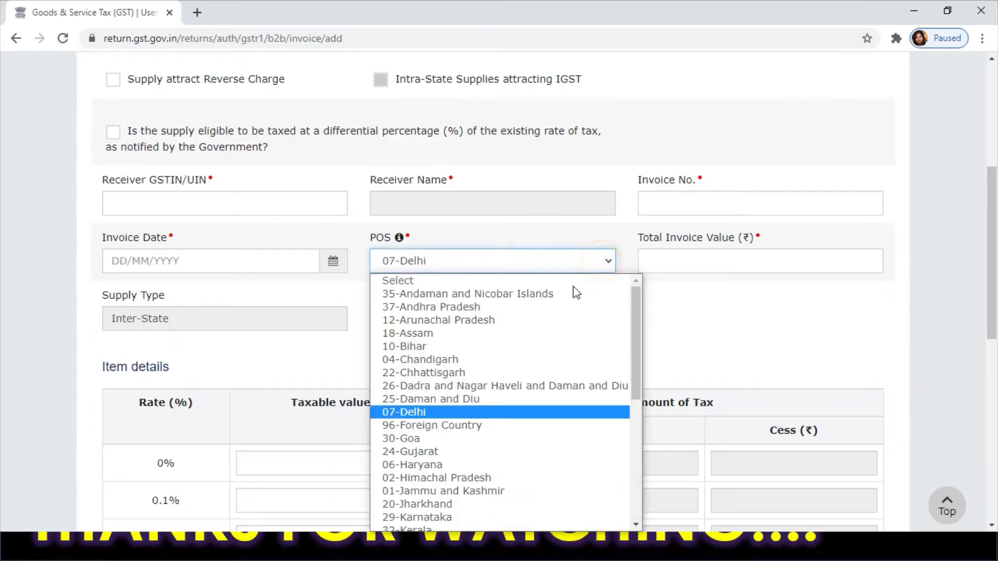
left_click(409, 347)
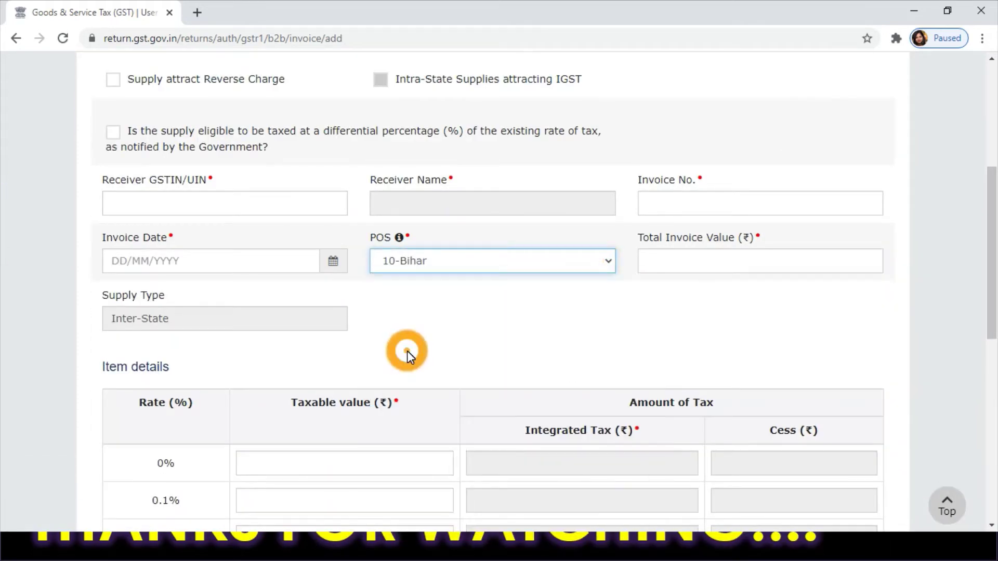
left_click_drag(995, 304, 996, 430)
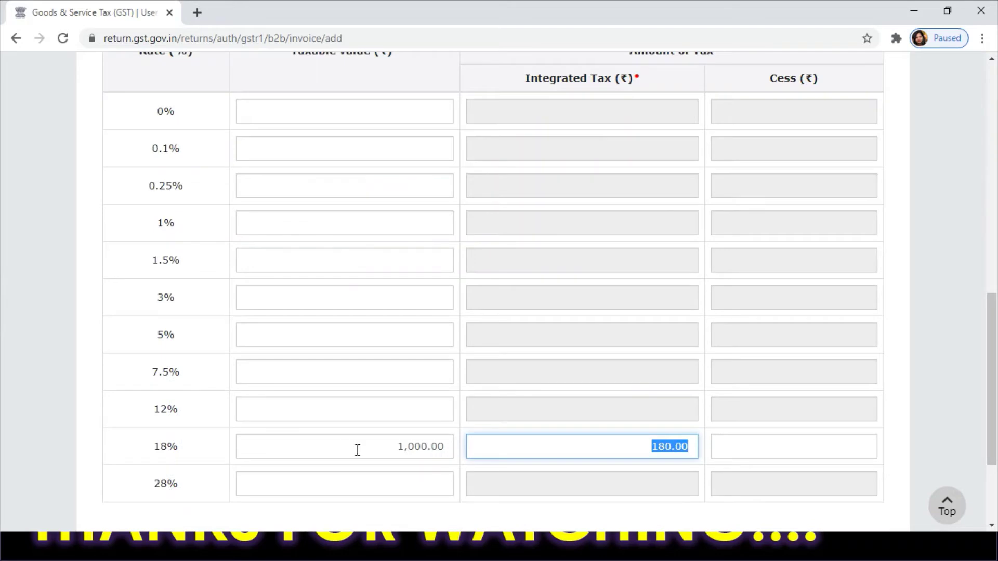
Re-enter 1000 as the taxable value for the 18% rate and try to save the B2B invoice
left_click(358, 451)
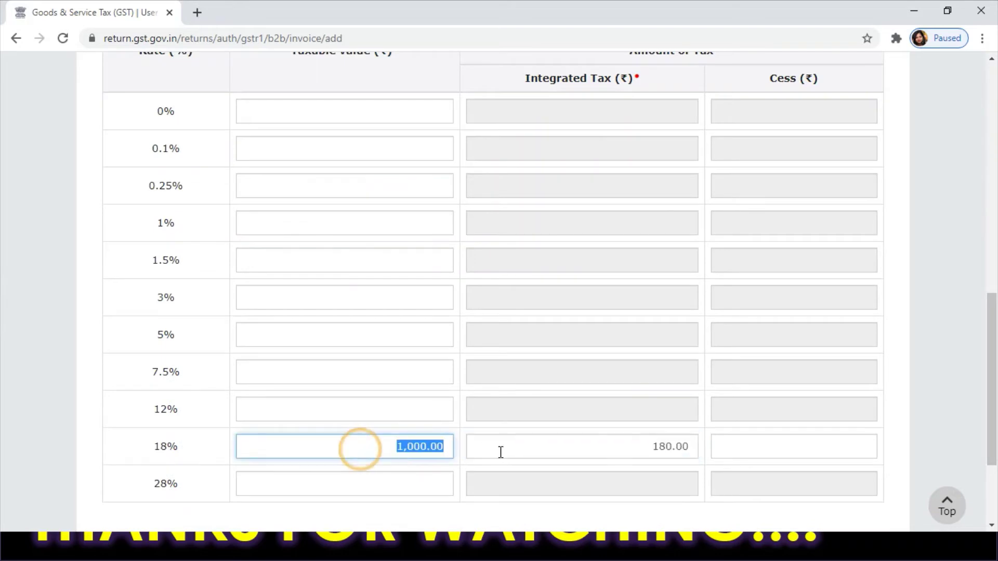
type("1000")
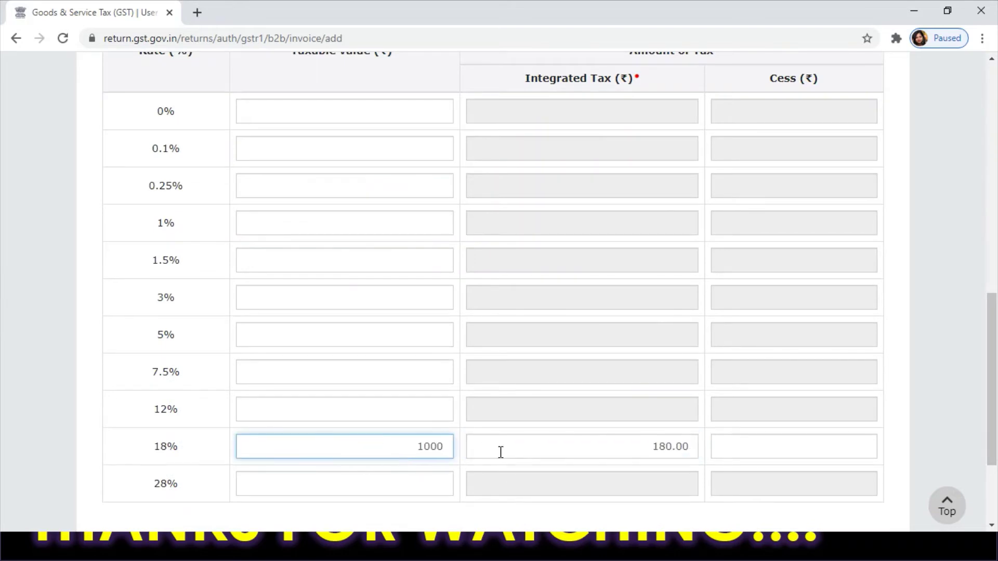
left_click(498, 451)
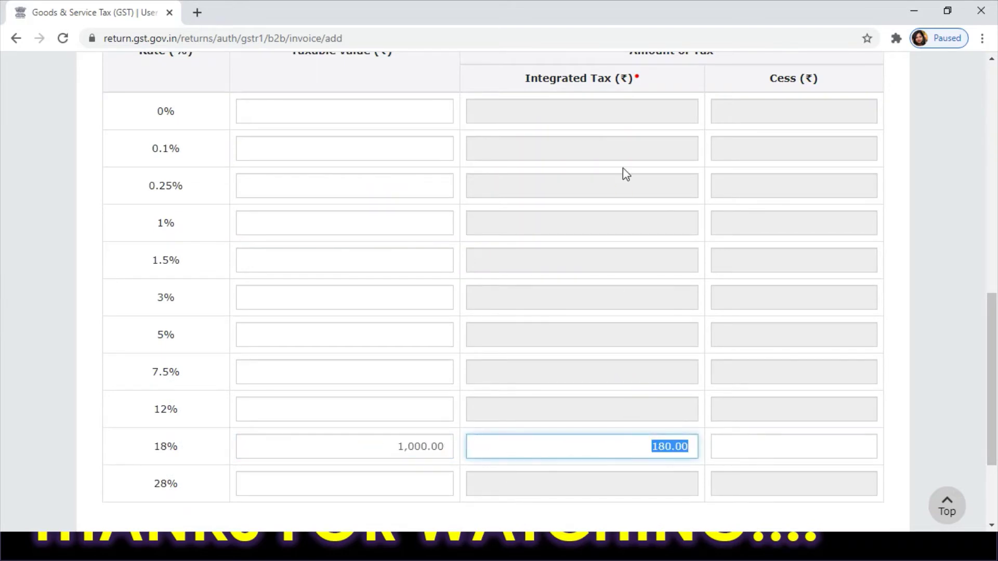
scroll(624, 438, "down", 3)
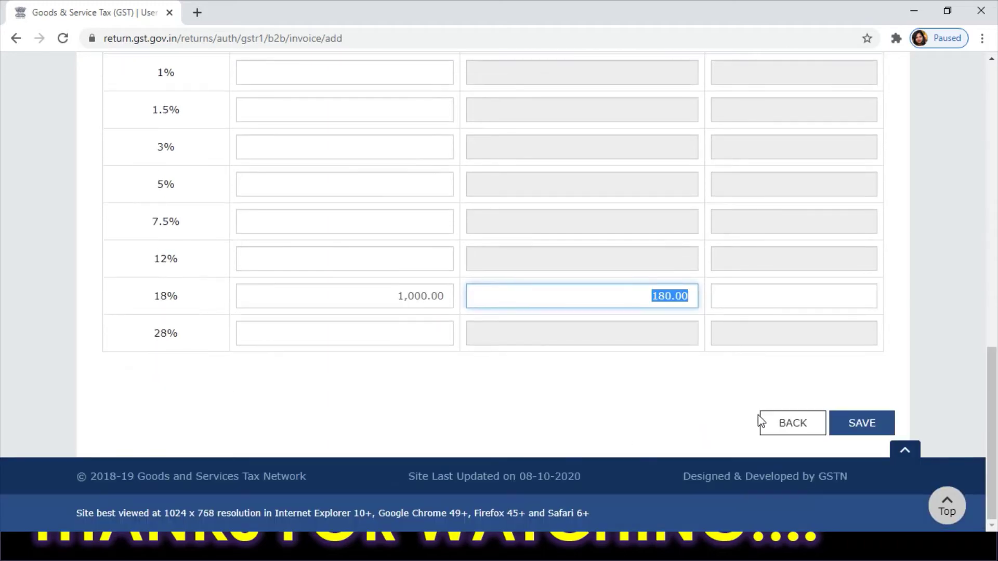
left_click(855, 435)
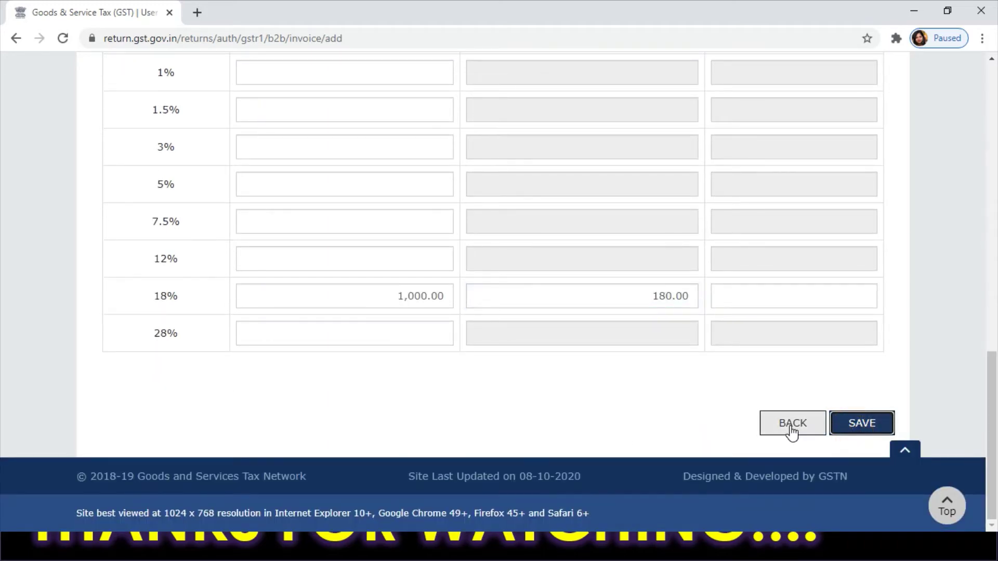
Return from the B2B invoice to the GSTR-1 overview and open the form for adding B2C (Large) invoice details
left_click(792, 431)
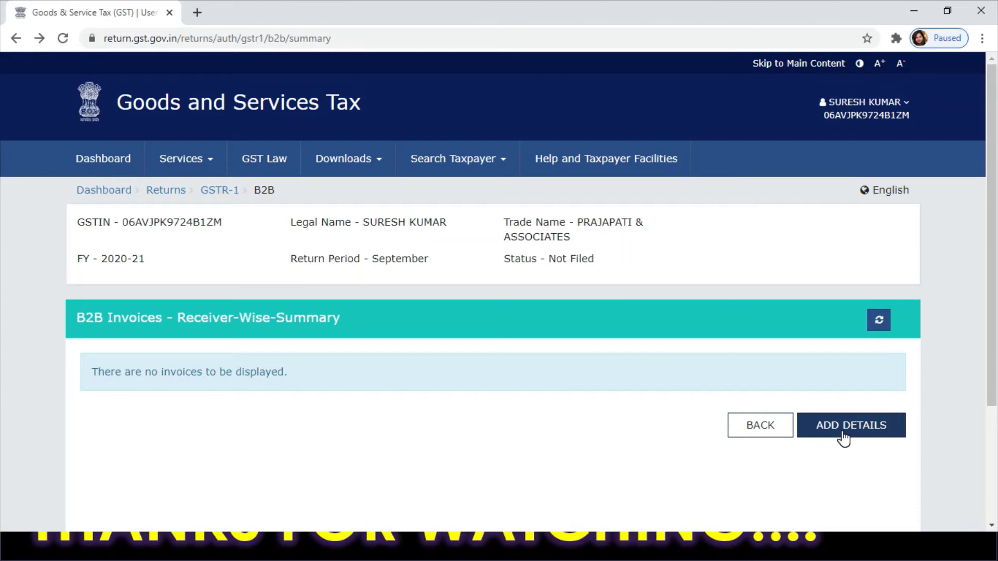
left_click(760, 425)
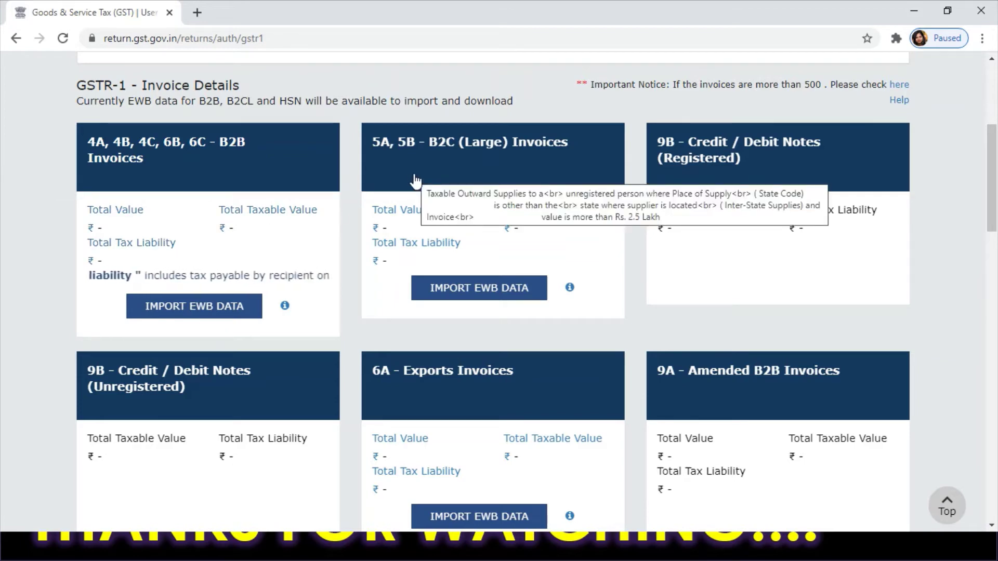
scroll(409, 212, "up", 1)
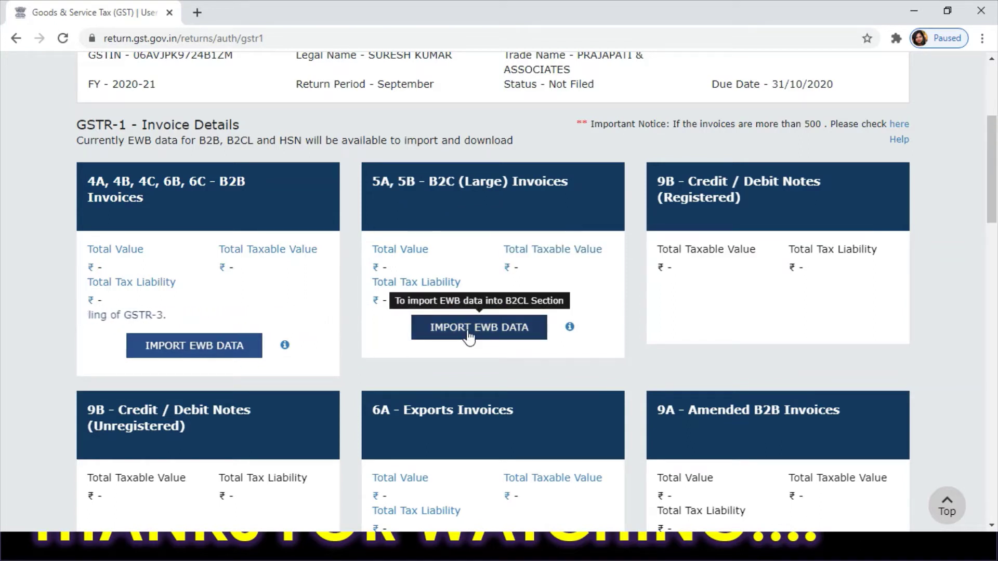
scroll(465, 281, "up", 1)
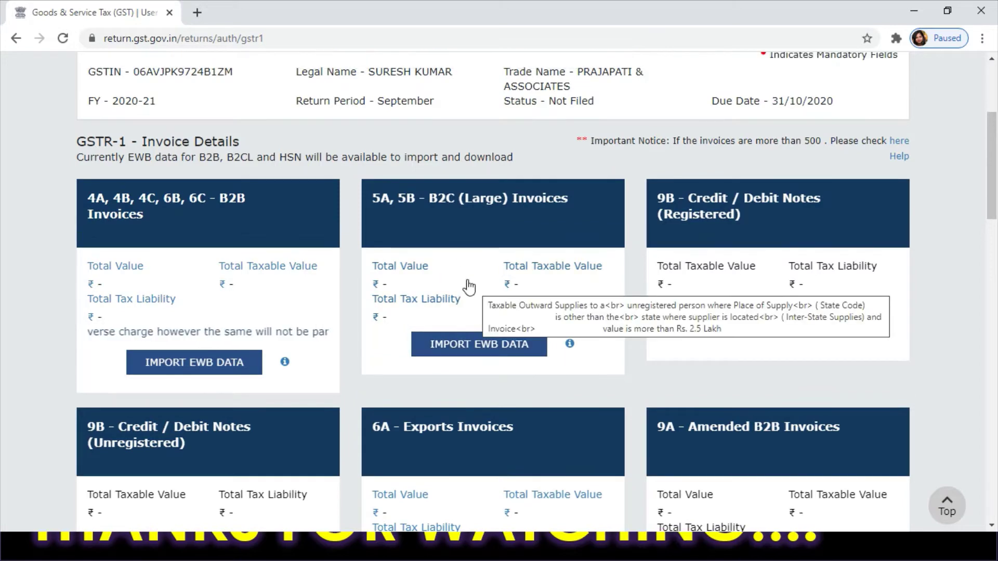
left_click(464, 284)
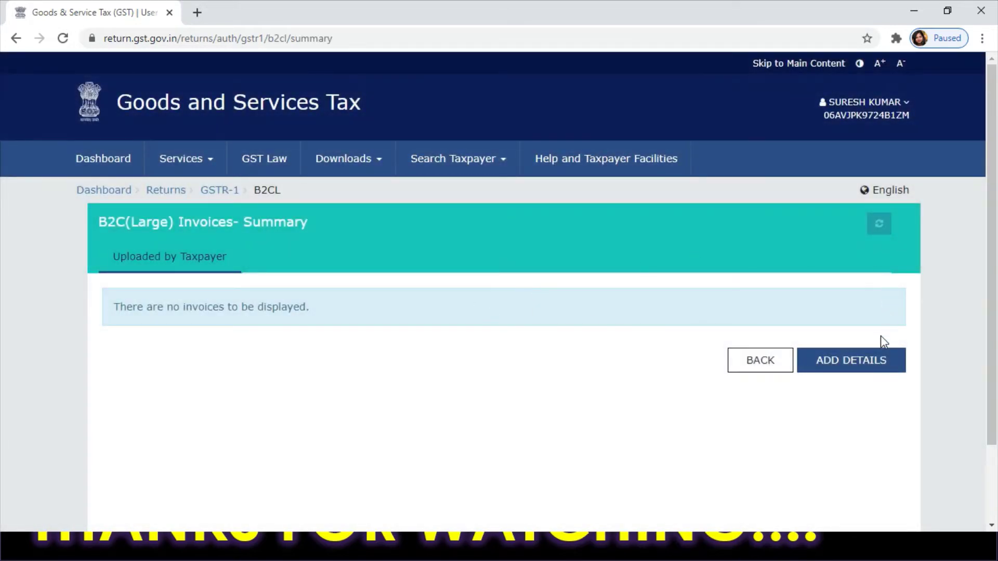
left_click(858, 368)
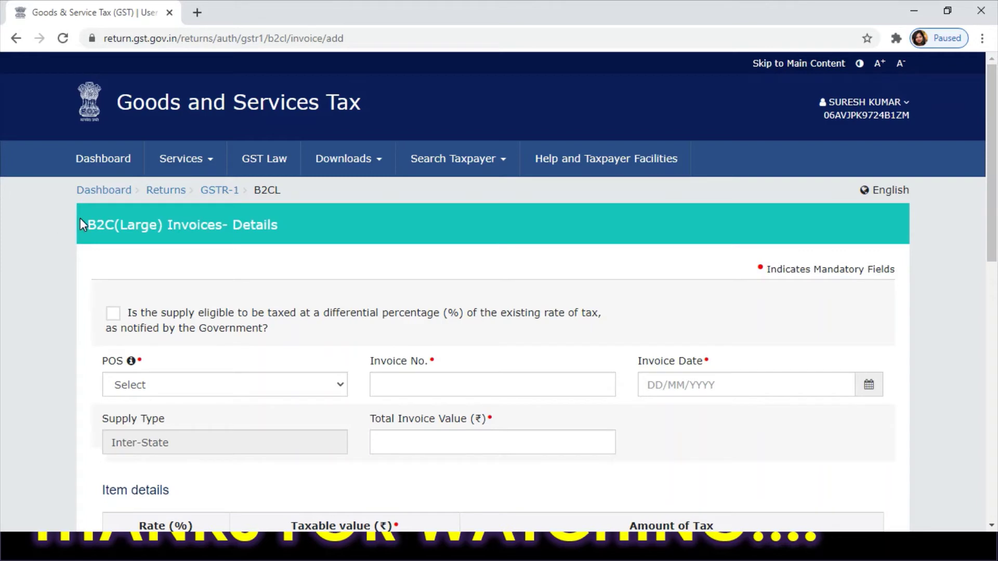
Go through the B2C (Large) invoice's POS, invoice number, invoice date and total invoice value fields without filling them in
left_click_drag(88, 221, 229, 239)
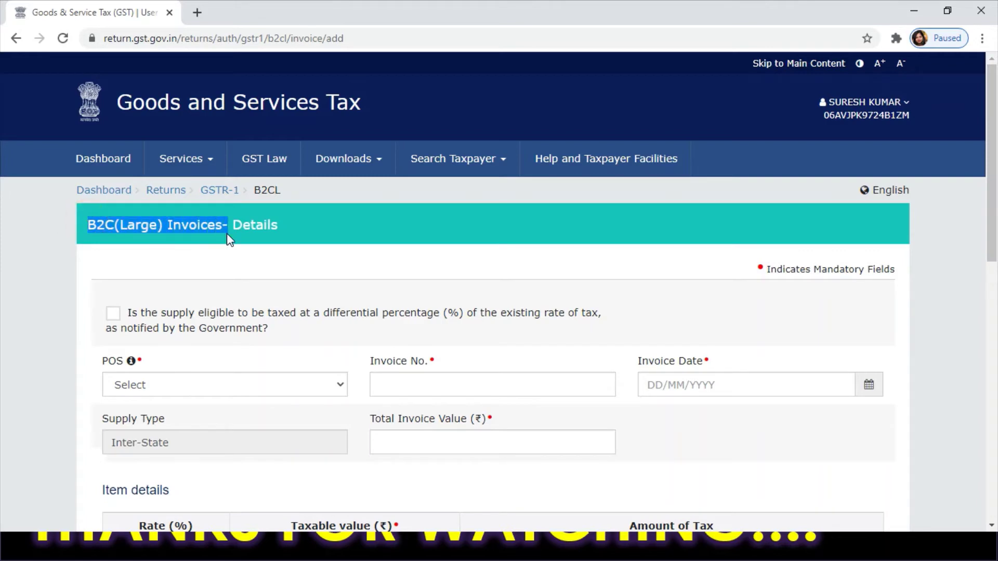
left_click(242, 256)
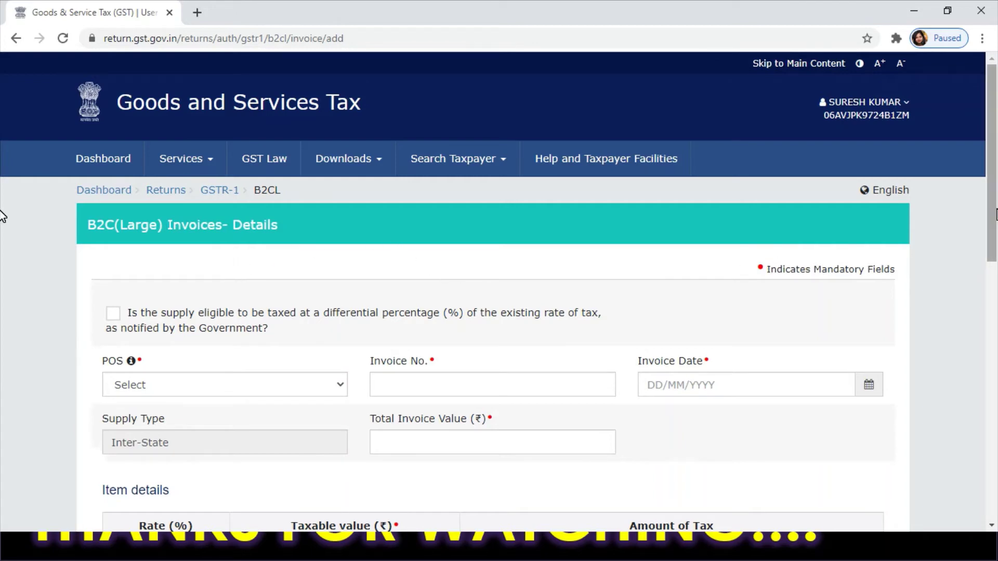
scroll(3, 215, "down", 4)
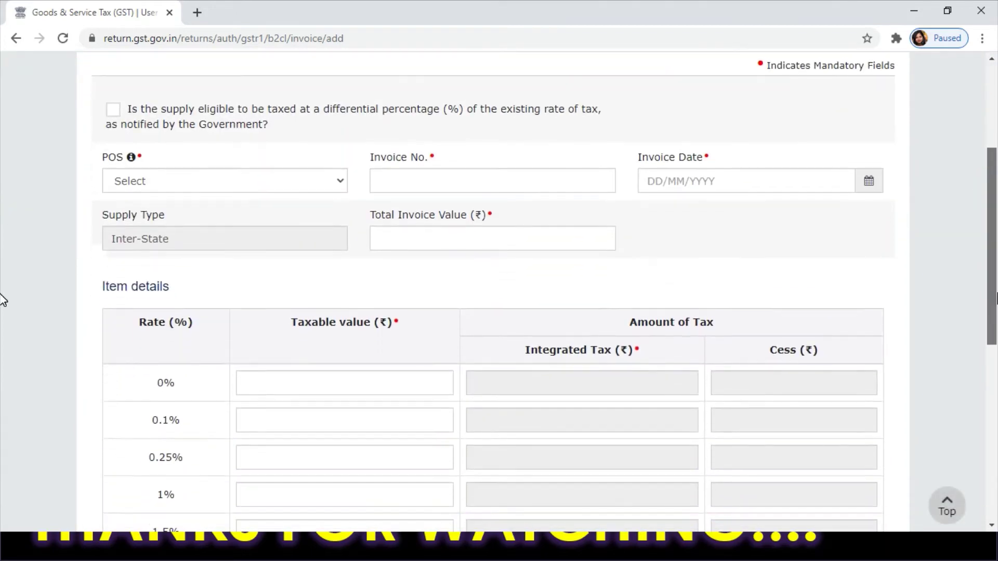
scroll(3, 305, "down", 1)
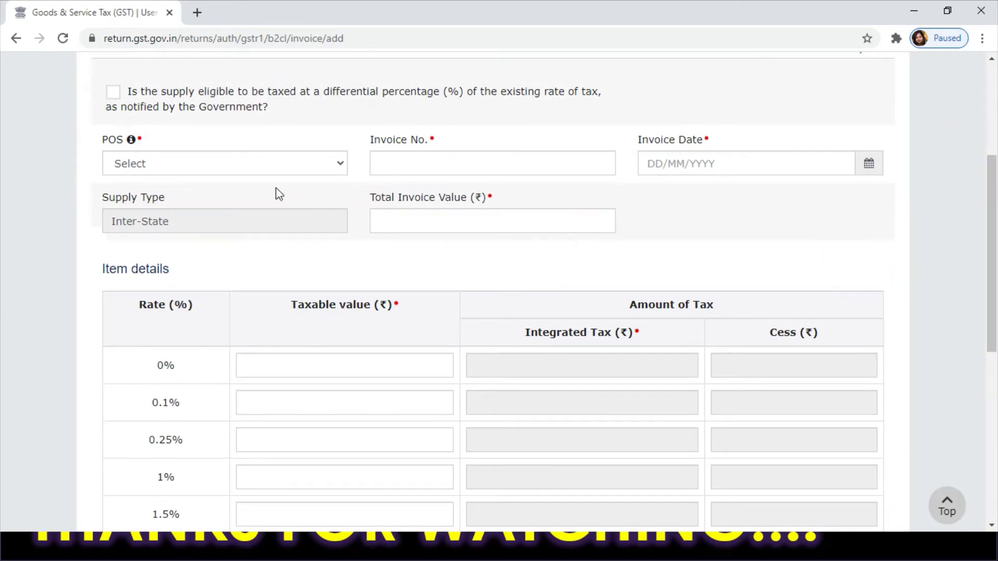
left_click(276, 164)
left_click(275, 164)
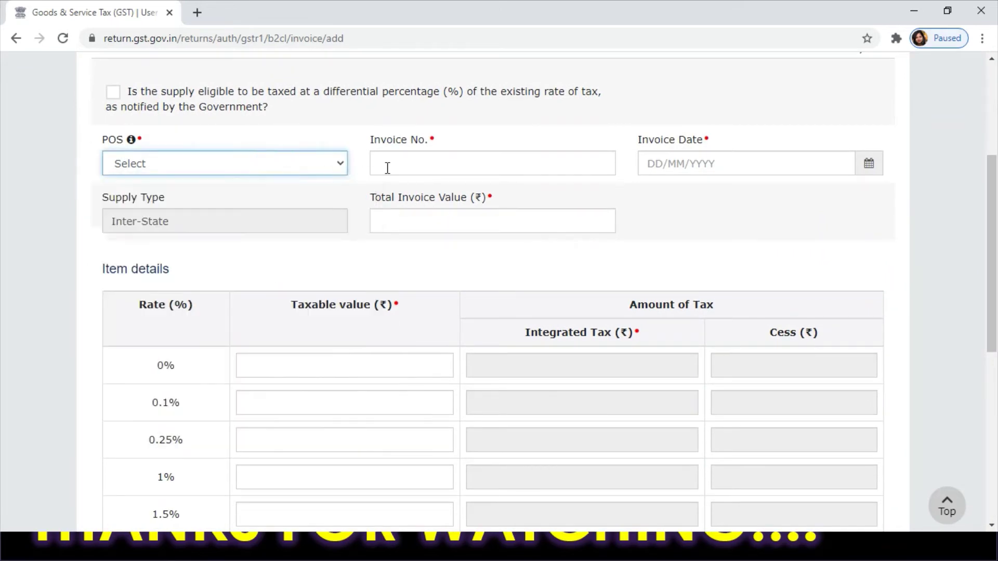
left_click(441, 167)
left_click(731, 166)
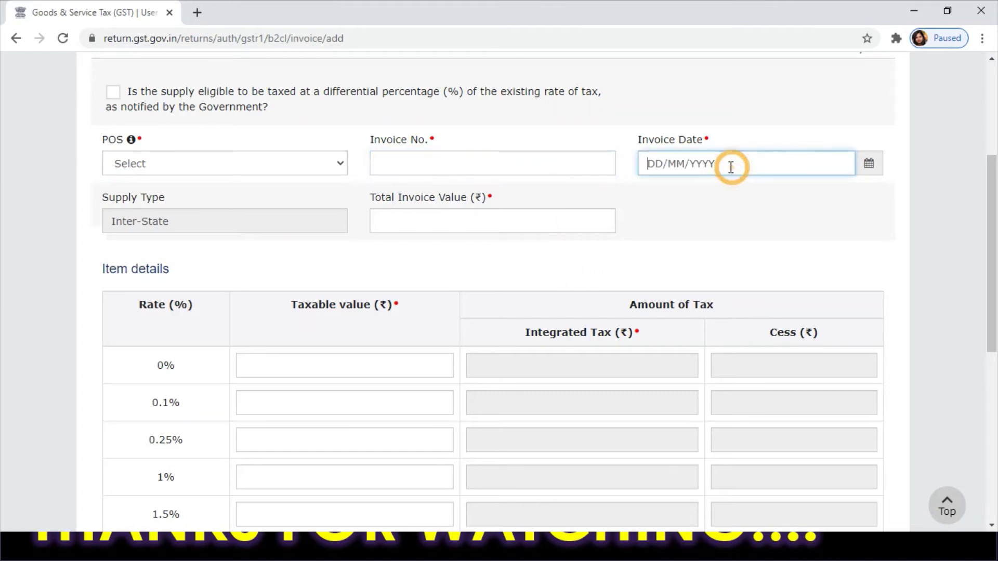
left_click(522, 218)
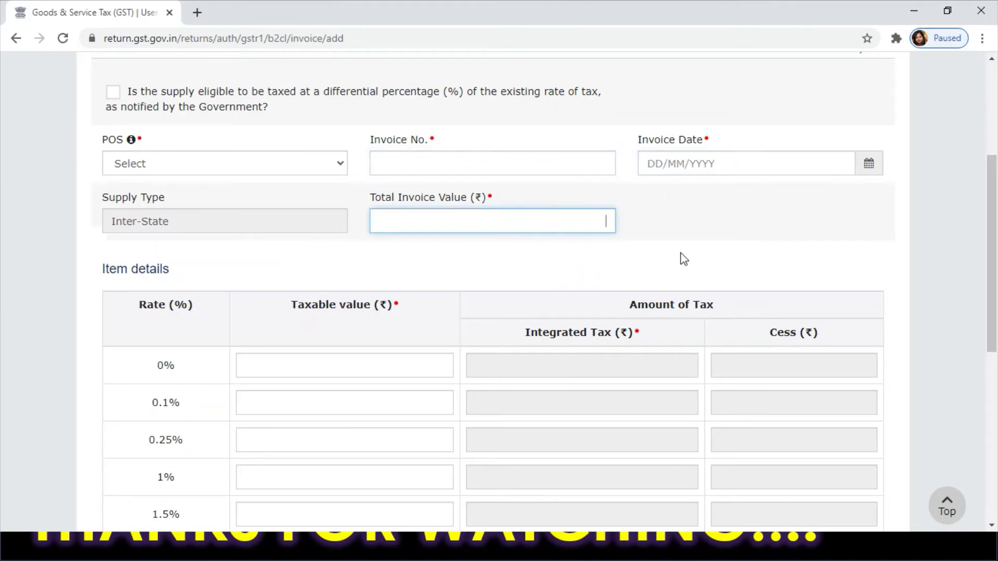
Enter a taxable value of 1000 for the 12% rate and try to save the B2C (Large) invoice
scroll(495, 218, "down", 1)
scroll(2, 285, "down", 3)
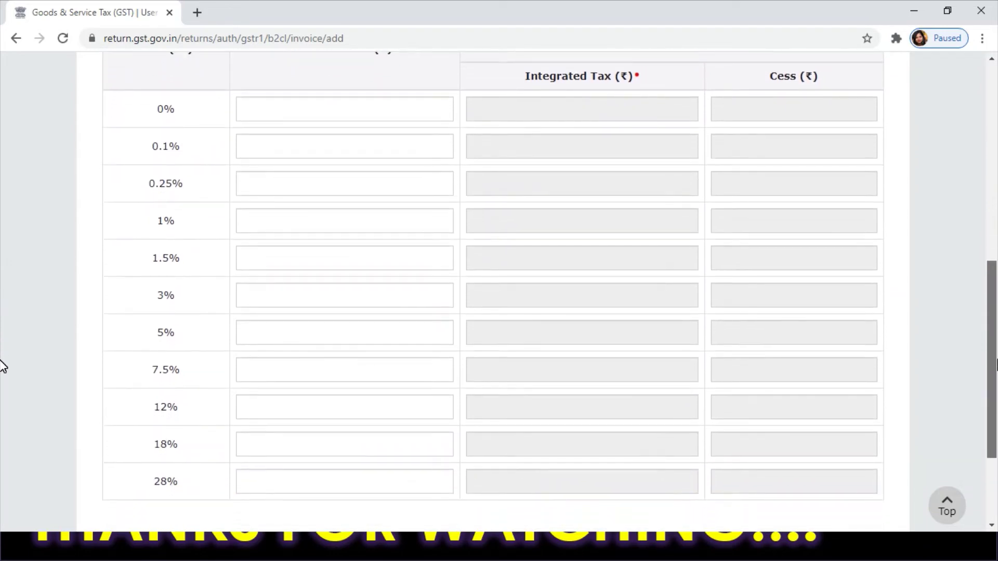
left_click(365, 410)
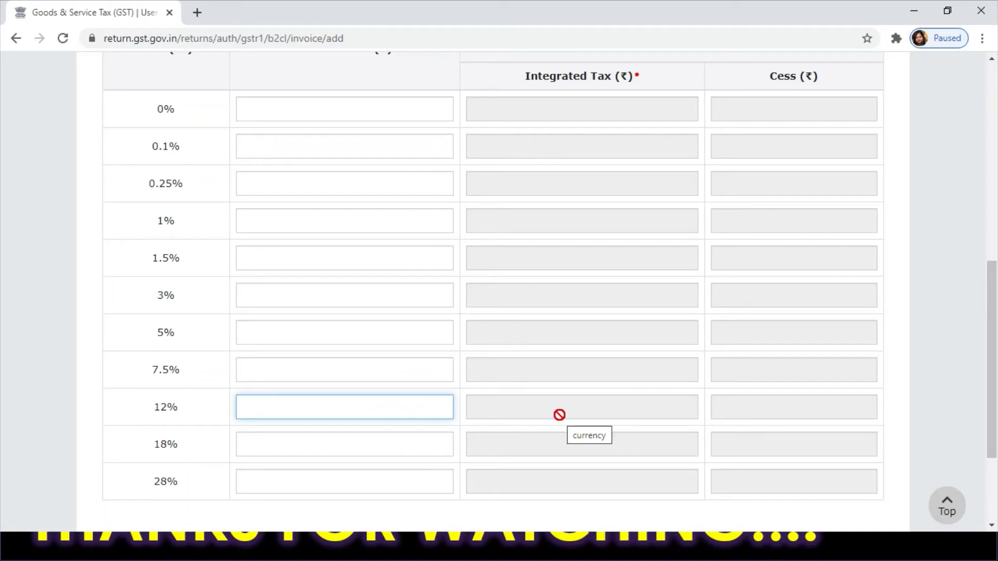
type("1000")
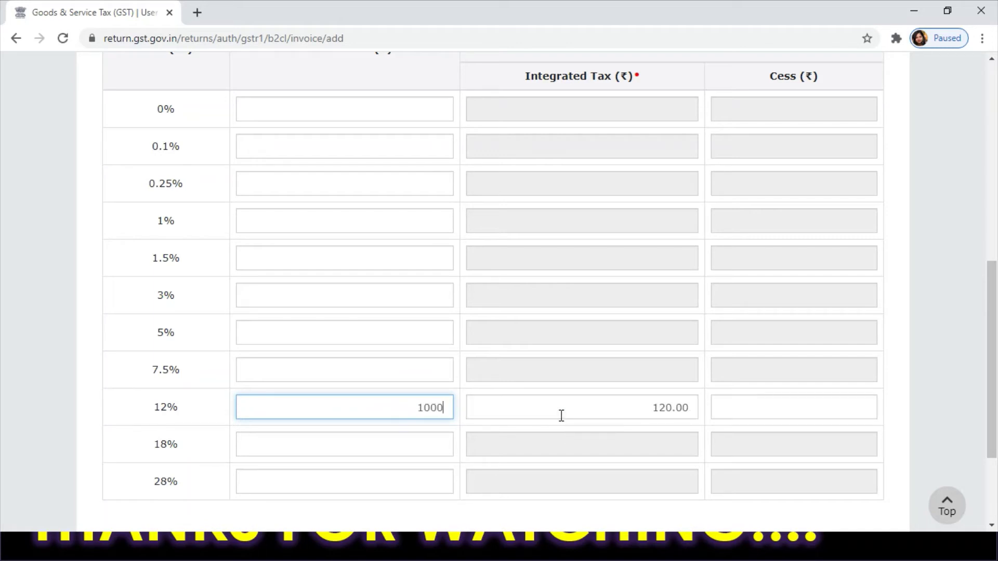
scroll(963, 437, "down", 2)
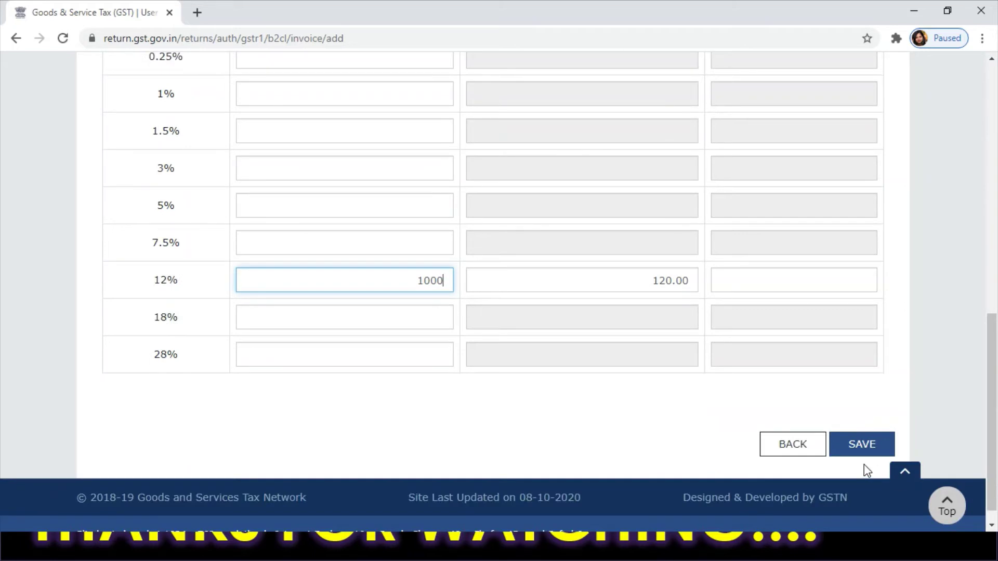
left_click(866, 451)
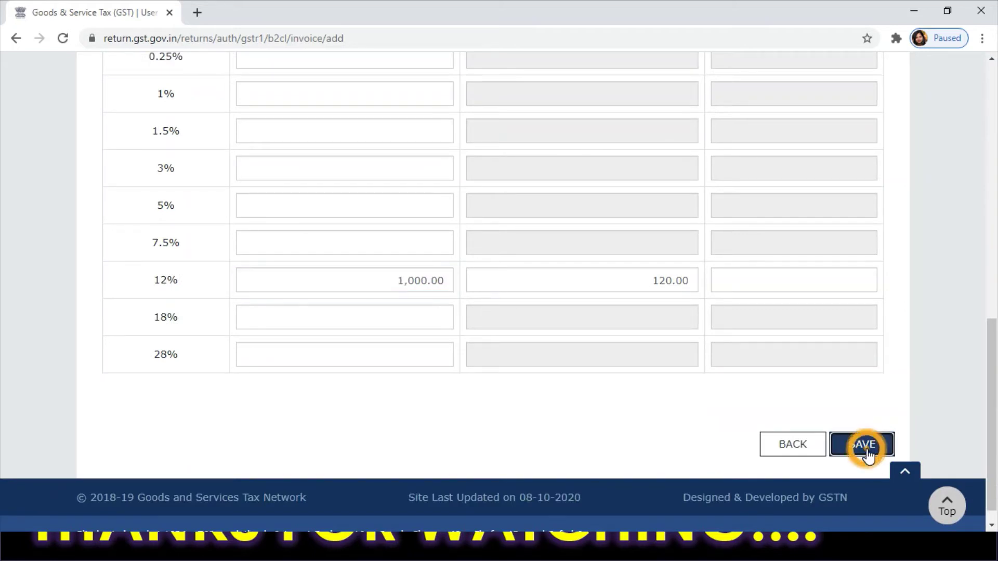
Return from the B2C (Large) invoice to the GSTR-1 overview and open the 9A - Amended B2B Invoices section
left_click(782, 456)
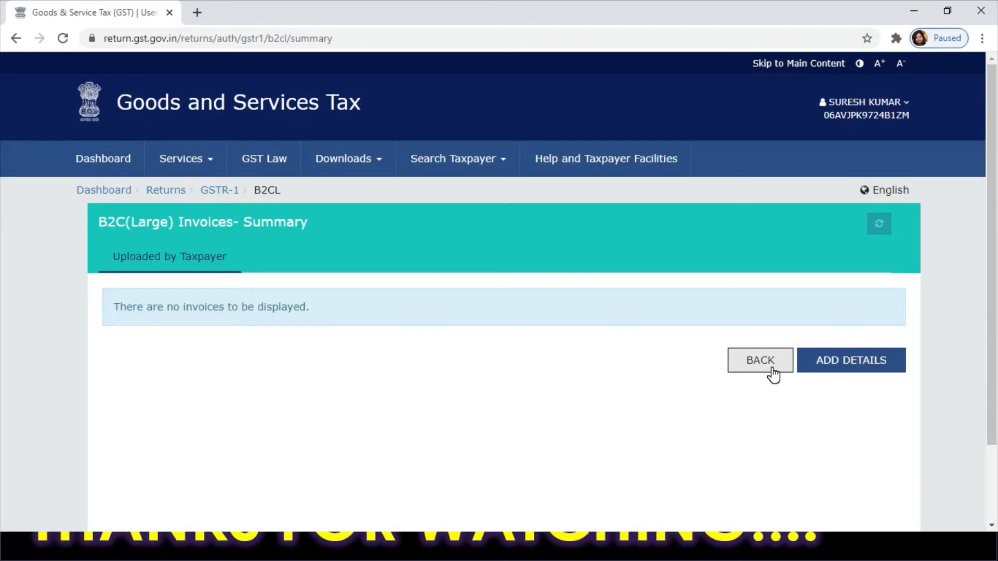
left_click(772, 373)
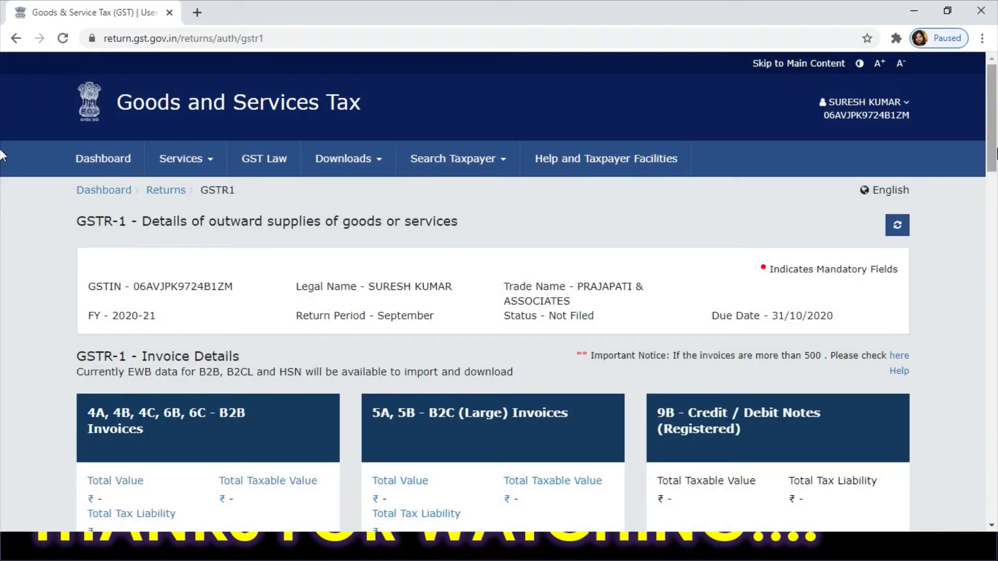
scroll(807, 219, "down", 5)
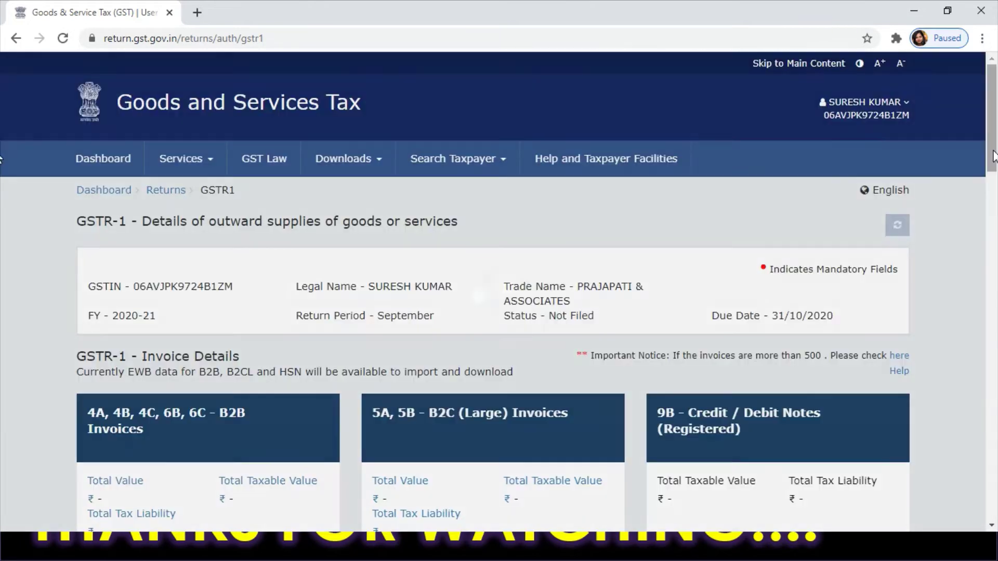
scroll(3, 216, "down", 5)
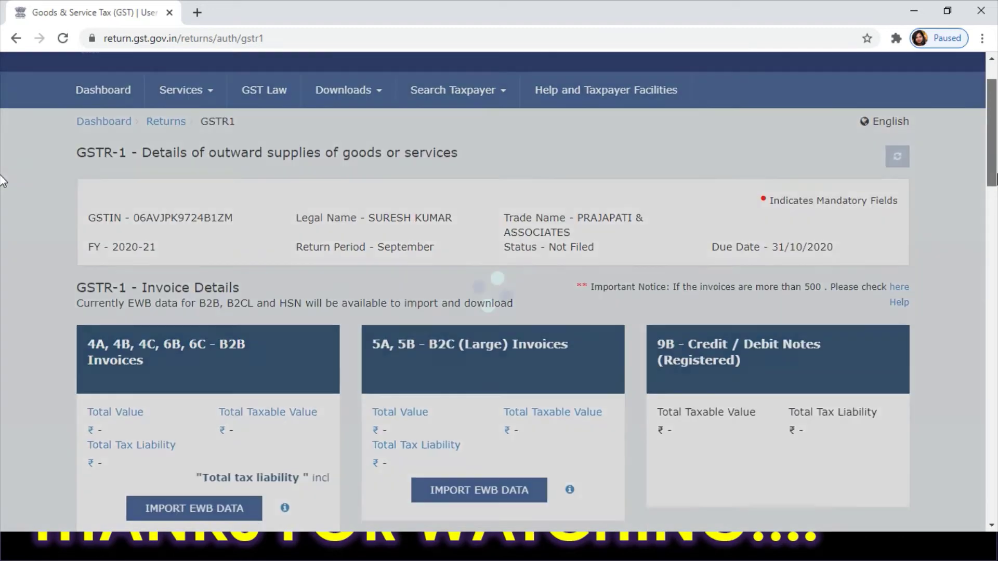
scroll(3, 216, "down", 1)
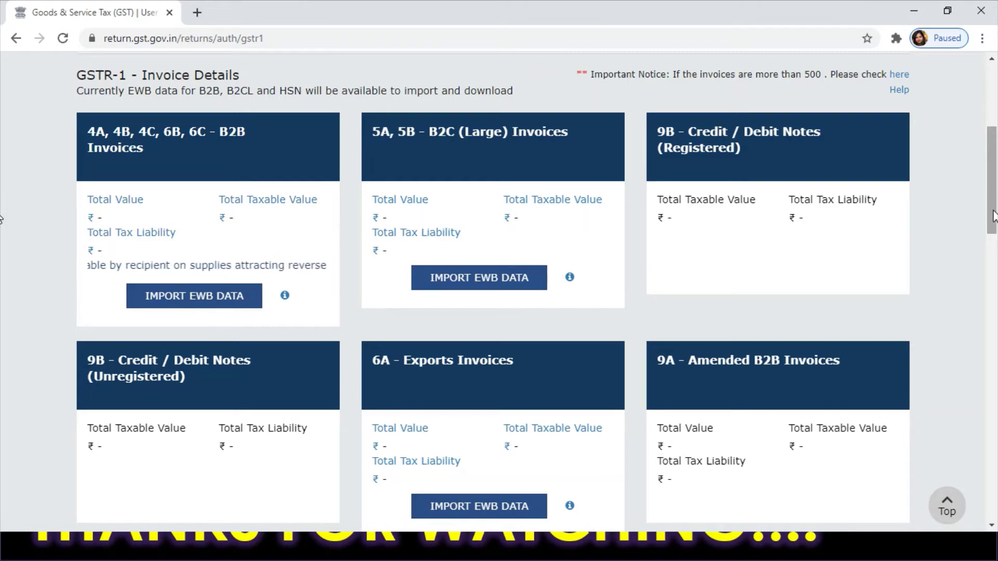
scroll(3, 250, "down", 5)
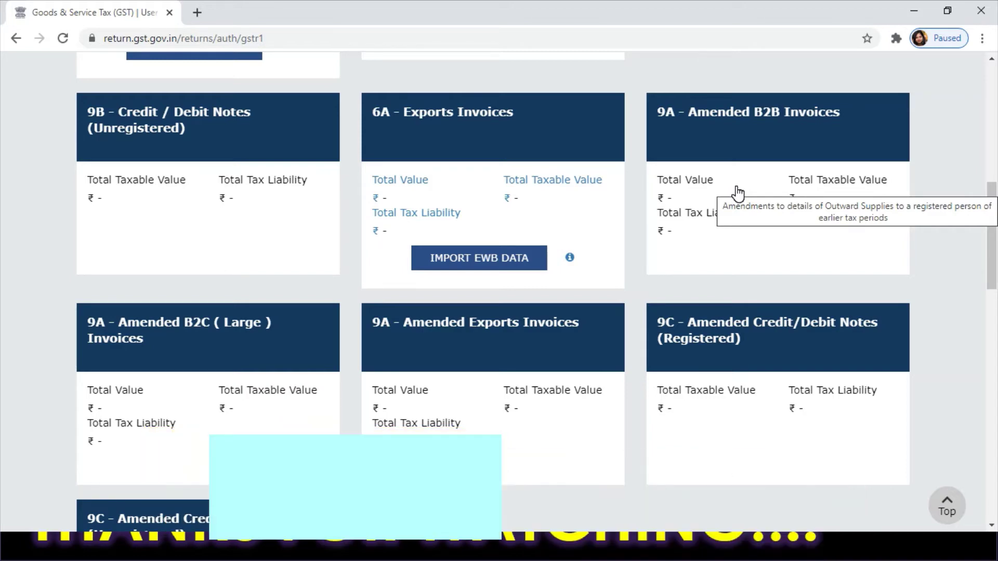
left_click(738, 192)
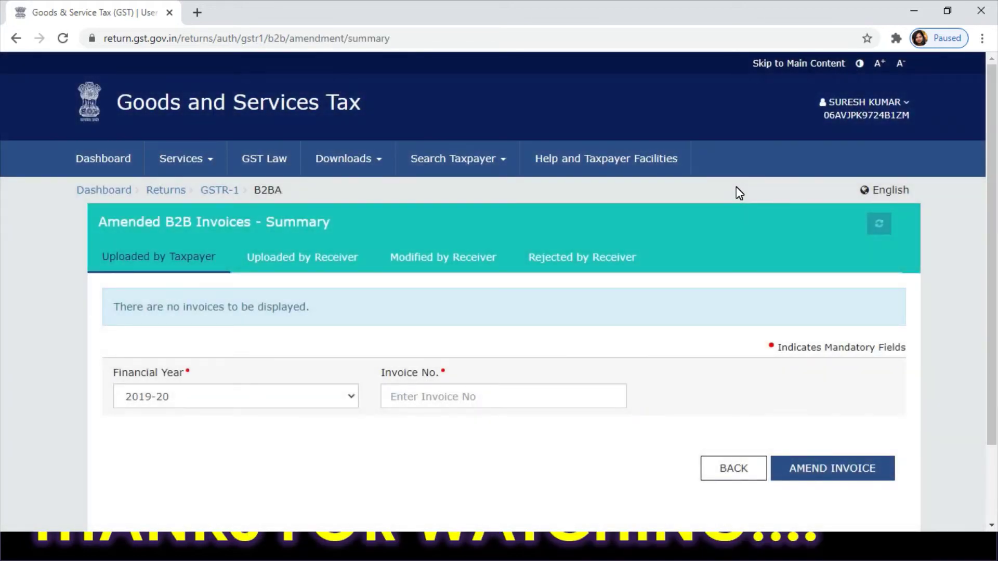
Select financial year 2020-21 and open invoice 2020-21/001 for amendment
scroll(2, 234, "down", 1)
scroll(2, 234, "down", 2)
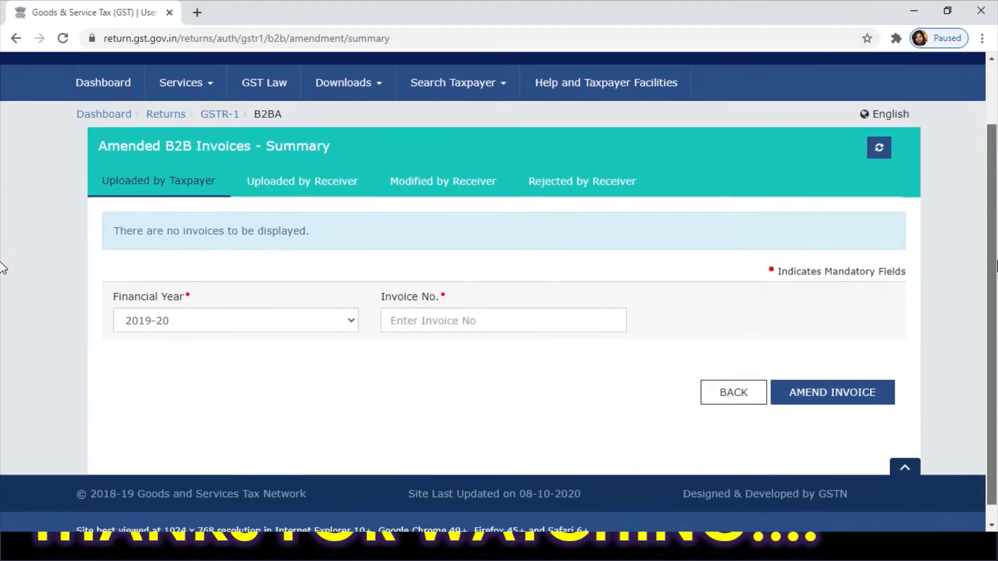
left_click(348, 318)
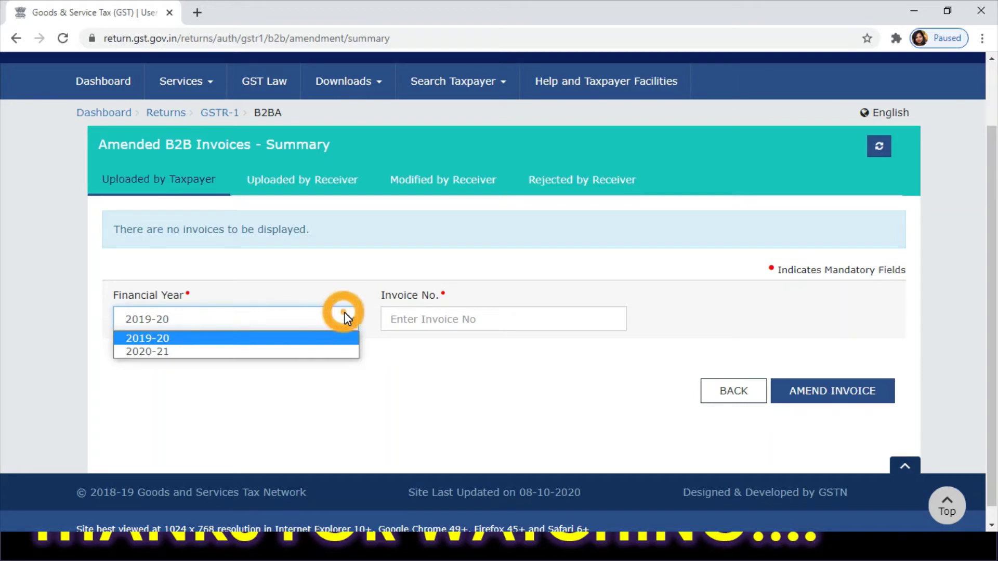
left_click(305, 352)
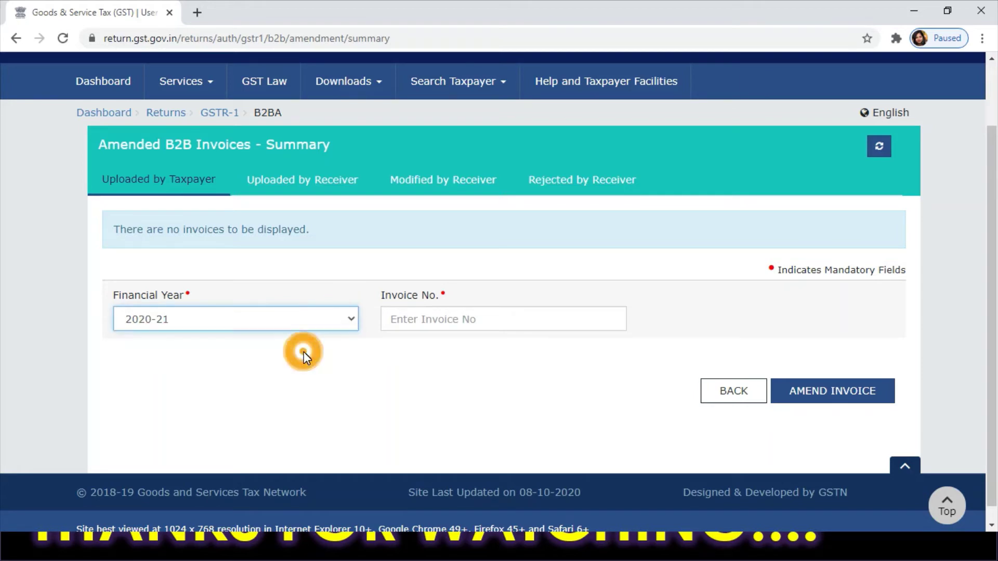
left_click(434, 319)
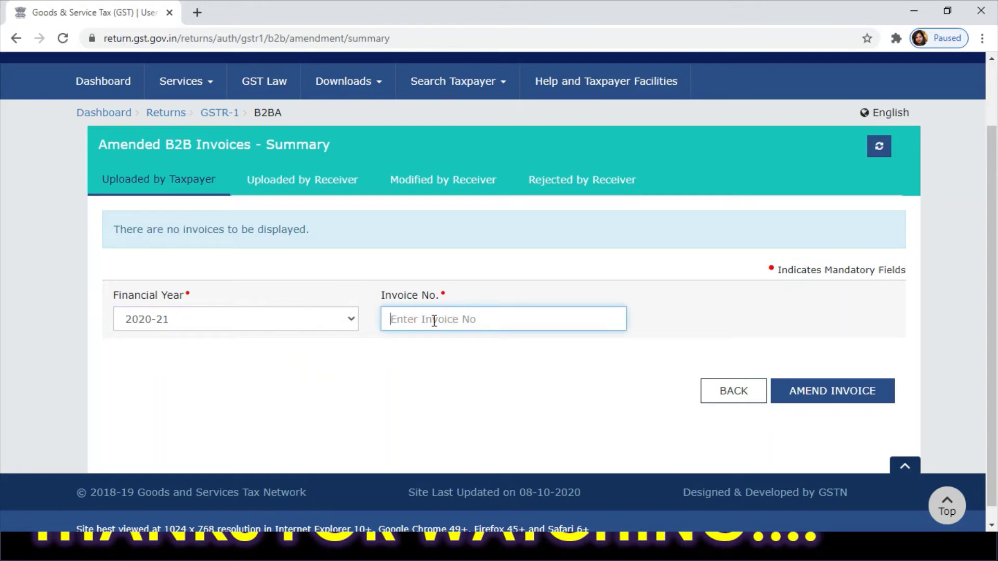
type("2020-21/001")
left_click(810, 395)
scroll(2, 281, "down", 4)
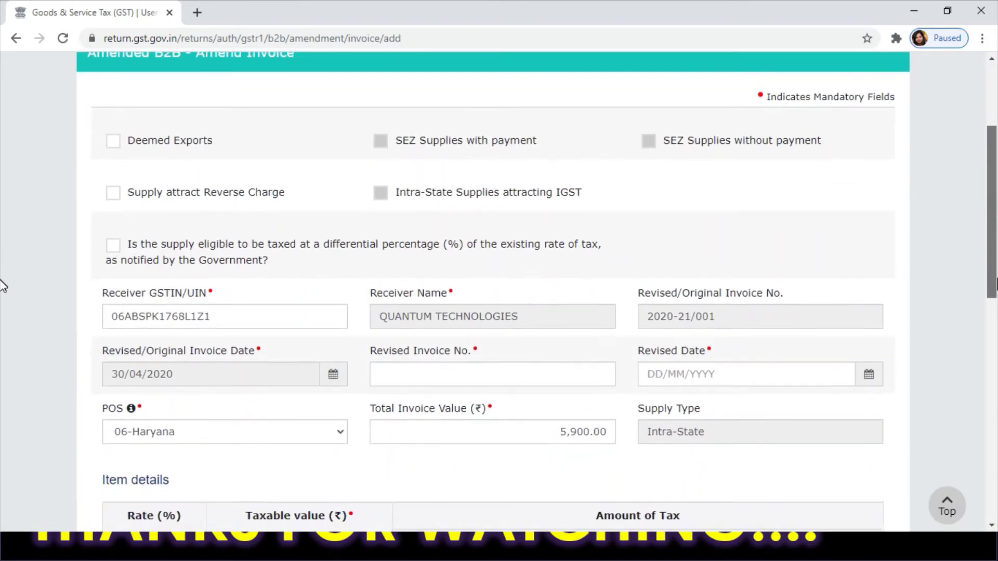
Go through the amended B2B invoice's receiver GSTIN, revised invoice number, revised date, POS and total invoice value fields without changing them
scroll(3, 311, "down", 2)
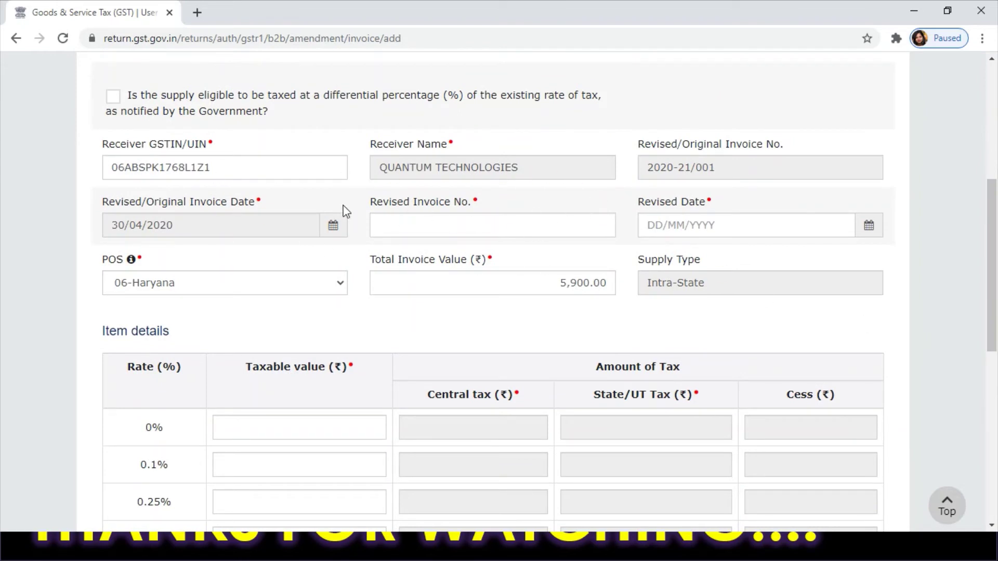
left_click_drag(263, 179, 111, 169)
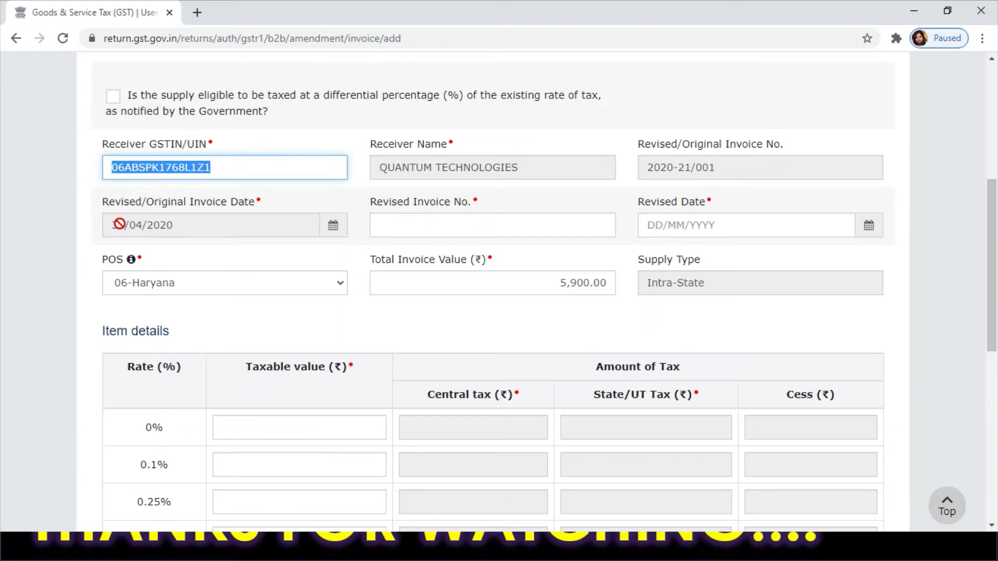
left_click(435, 225)
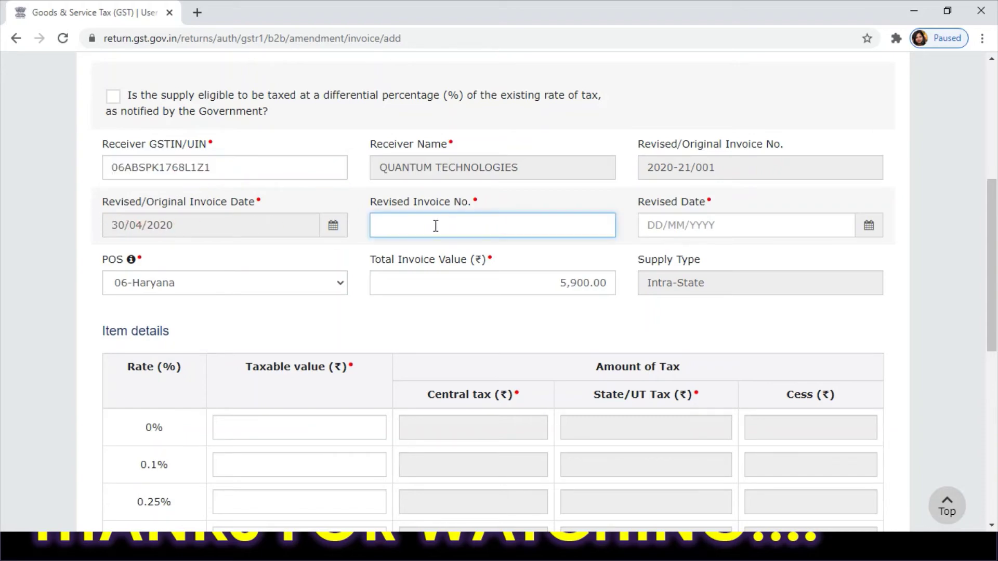
left_click(725, 231)
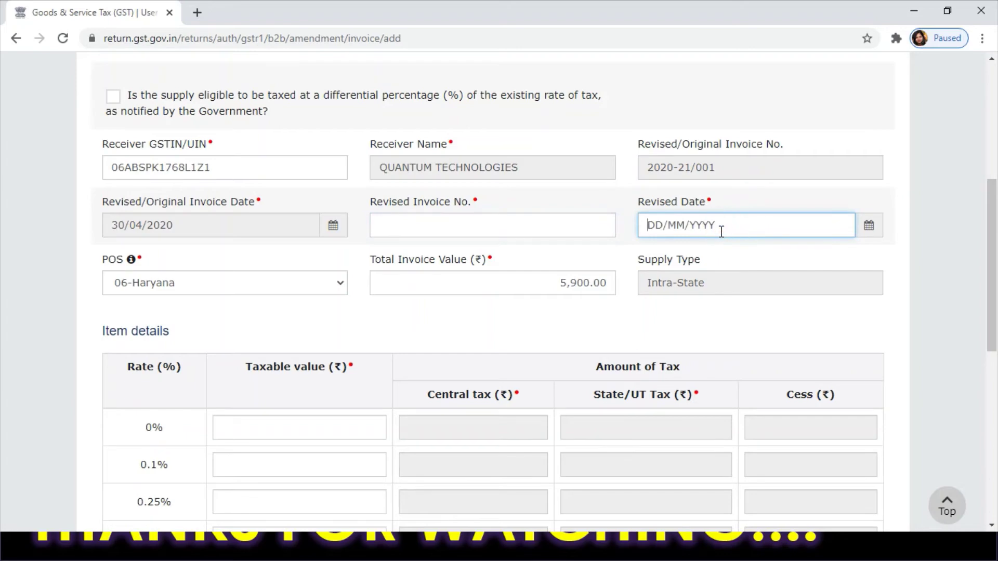
left_click(298, 286)
left_click(299, 285)
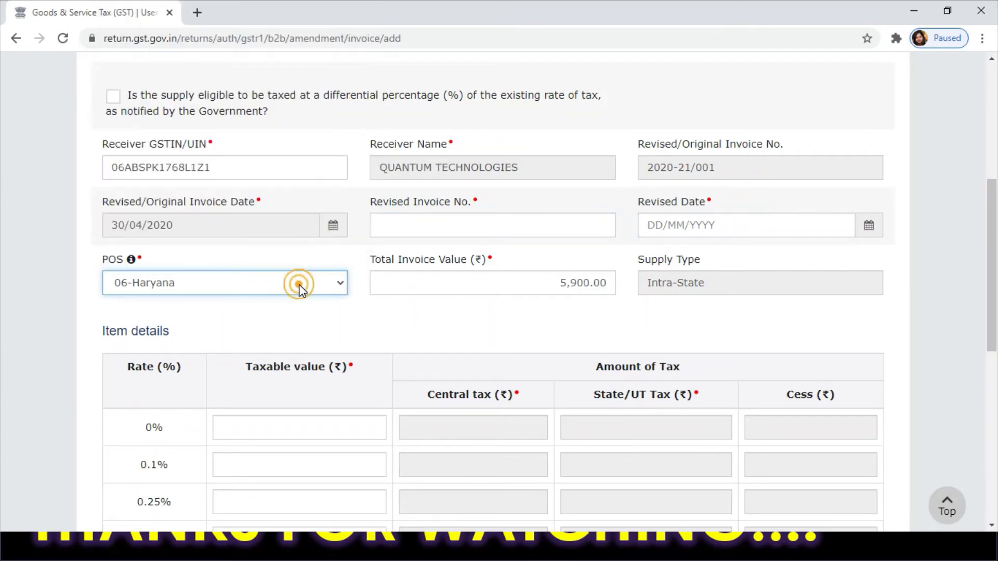
left_click(508, 281)
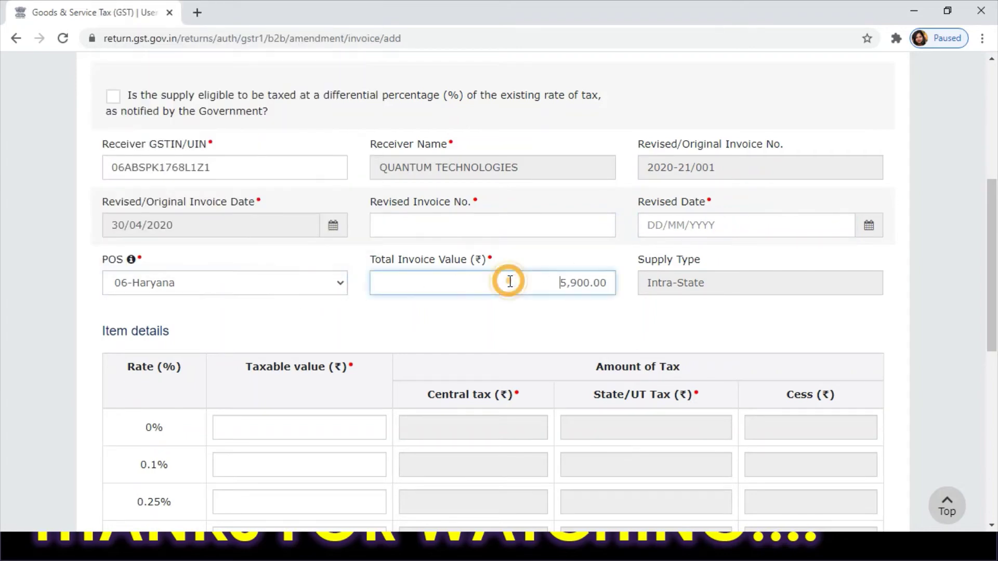
Check the amended invoice's taxable value fields for the 18% and 12% rates and return to the GSTR-1 overview without saving
scroll(5, 411, "down", 8)
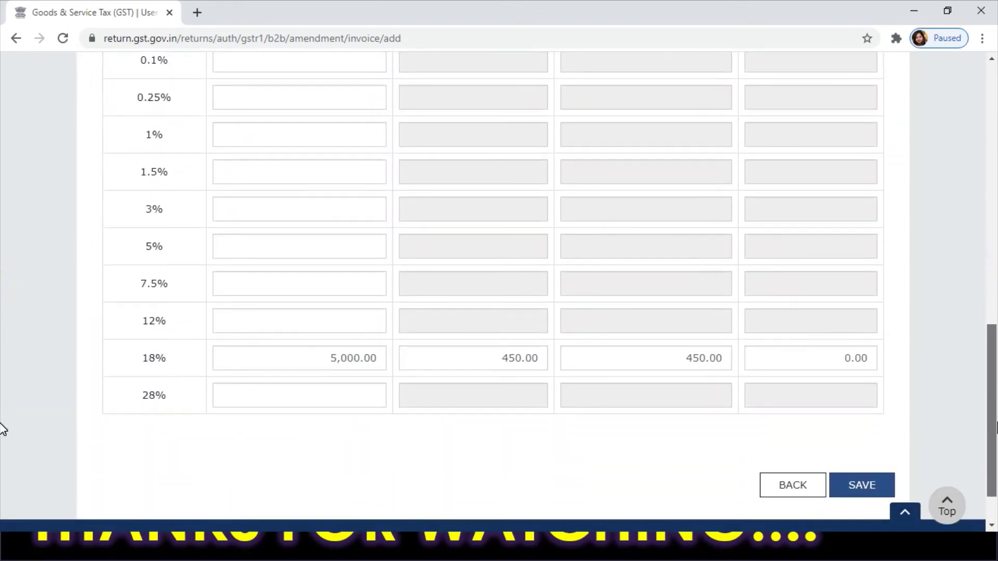
left_click(256, 355)
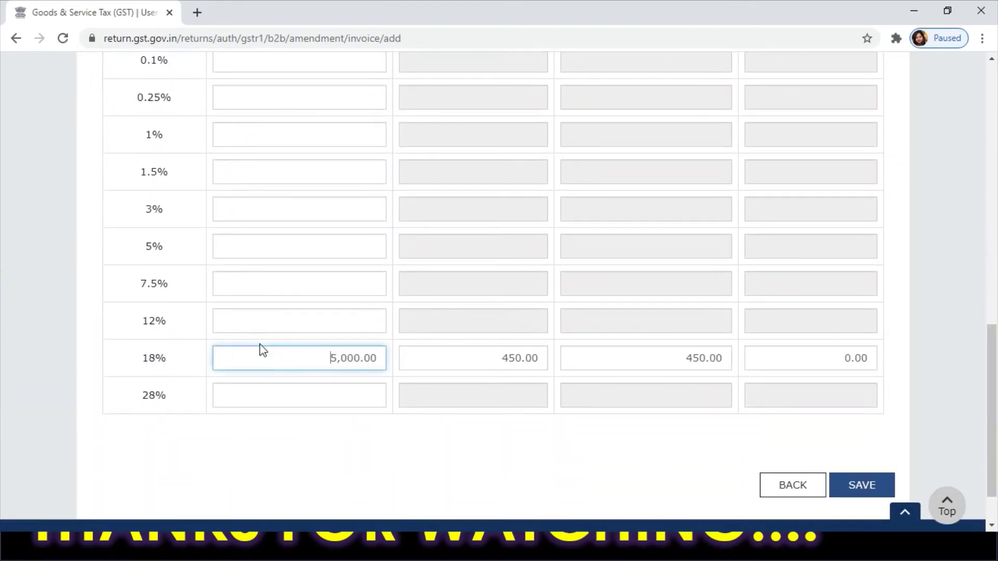
left_click(276, 320)
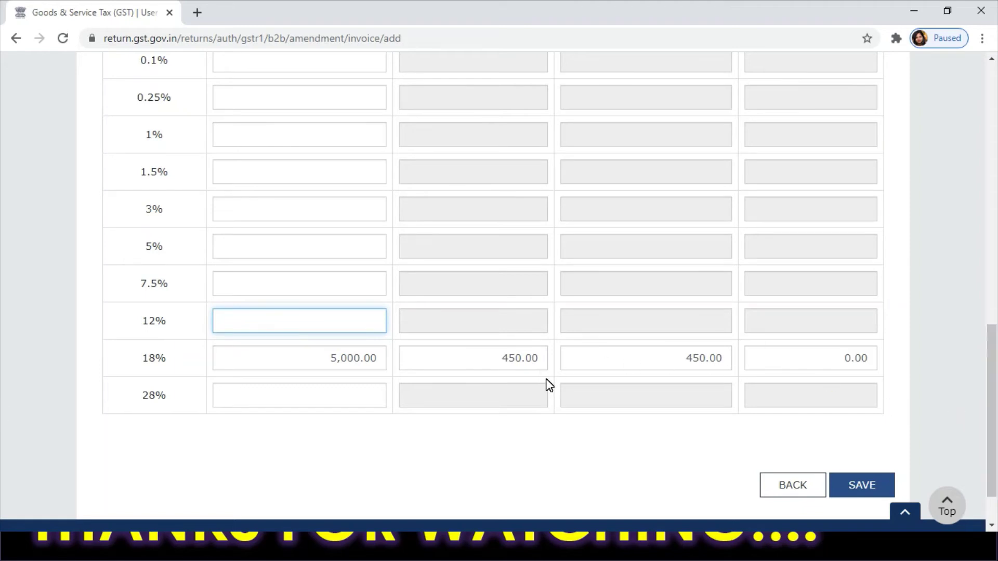
left_click(774, 489)
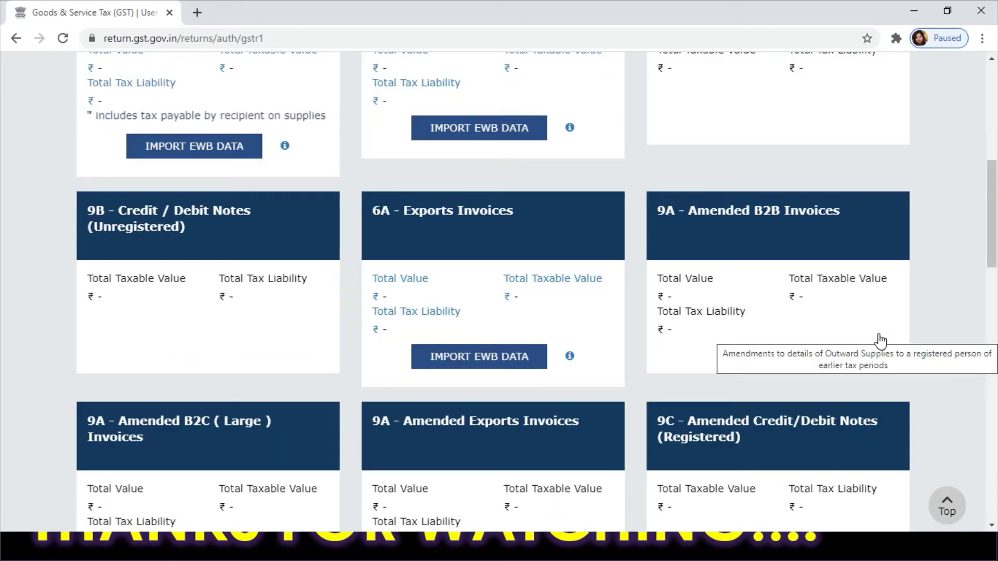
Examine the descriptions of the amended B2C (Large), amended exports and amended credit/debit notes sections on the GSTR-1 overview
scroll(191, 215, "down", 4)
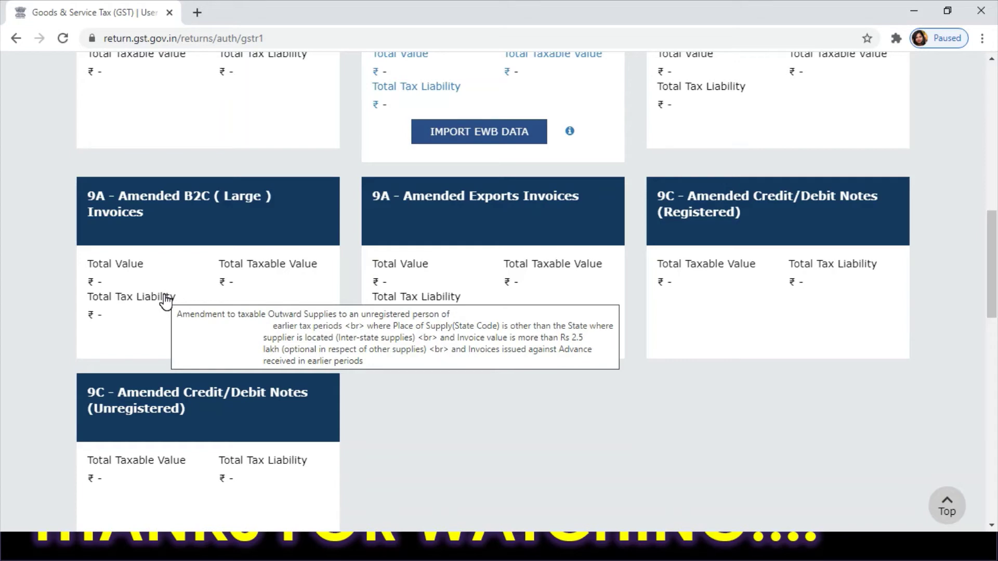
scroll(224, 294, "down", 1)
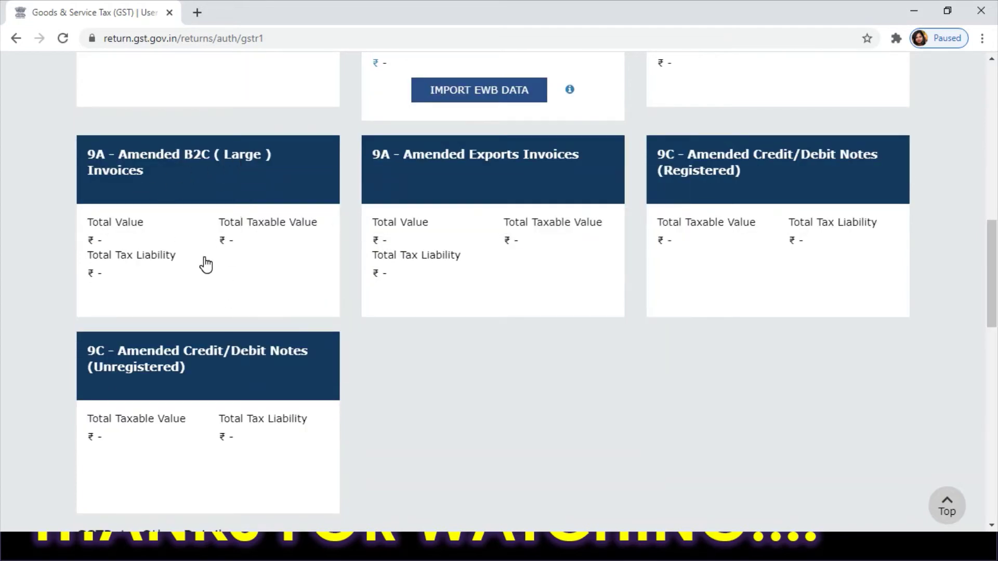
scroll(993, 280, "up", 9)
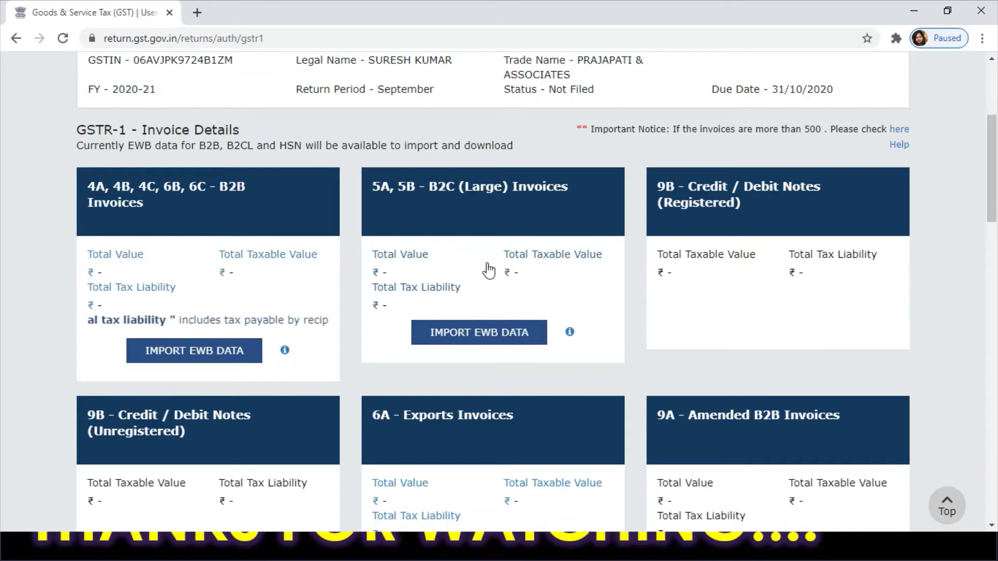
scroll(826, 256, "down", 9)
mouse_move(283, 251)
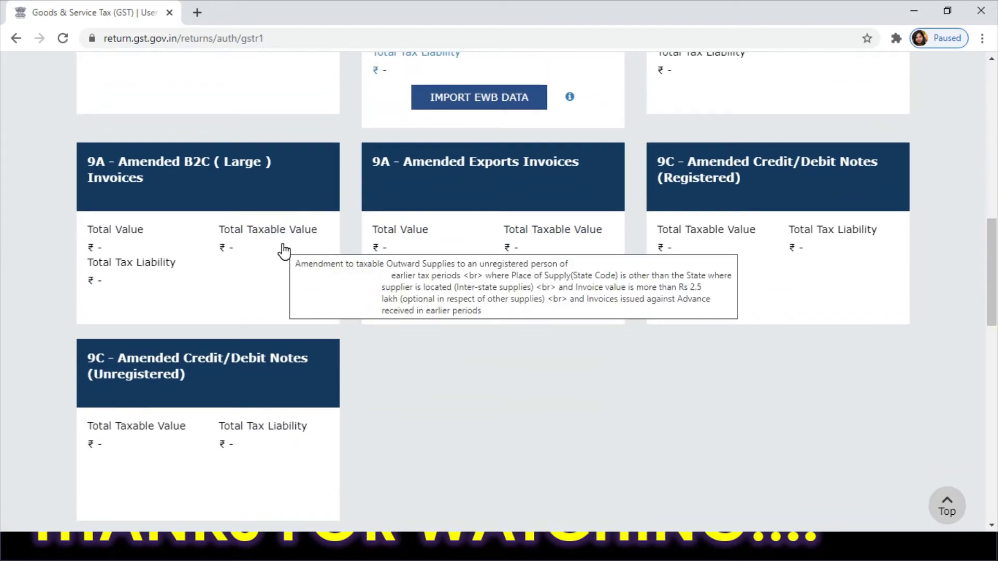
mouse_move(466, 272)
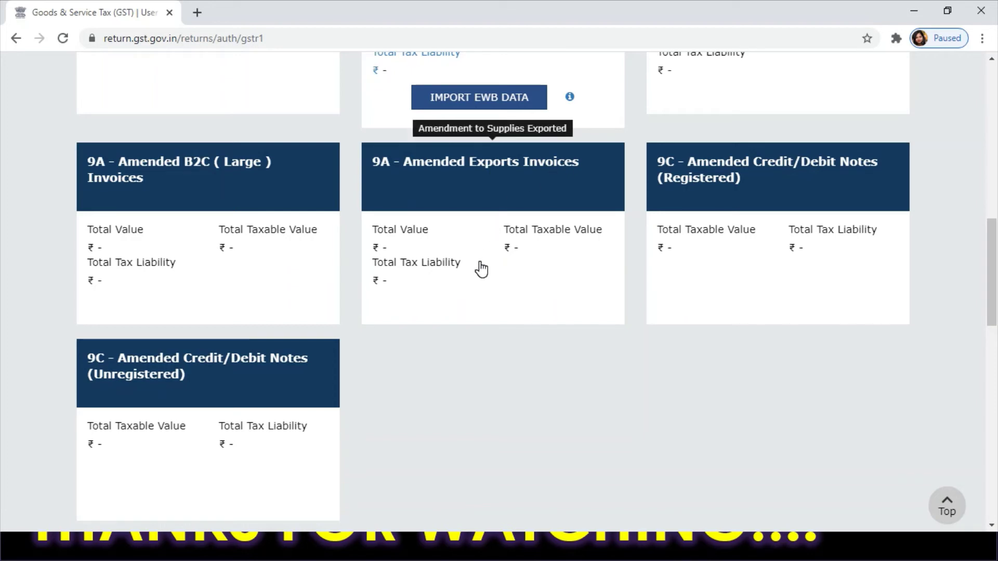
mouse_move(741, 250)
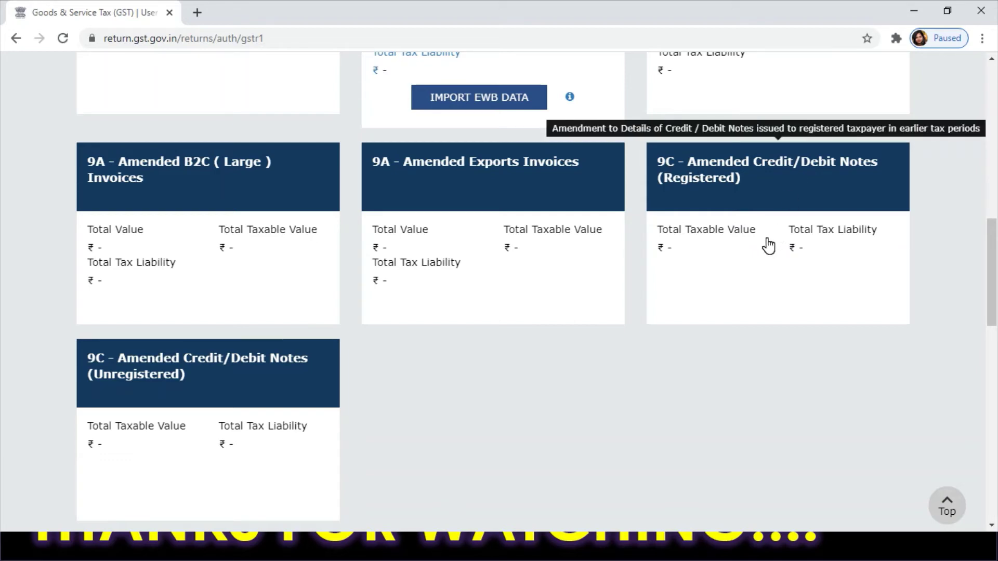
scroll(272, 363, "down", 2)
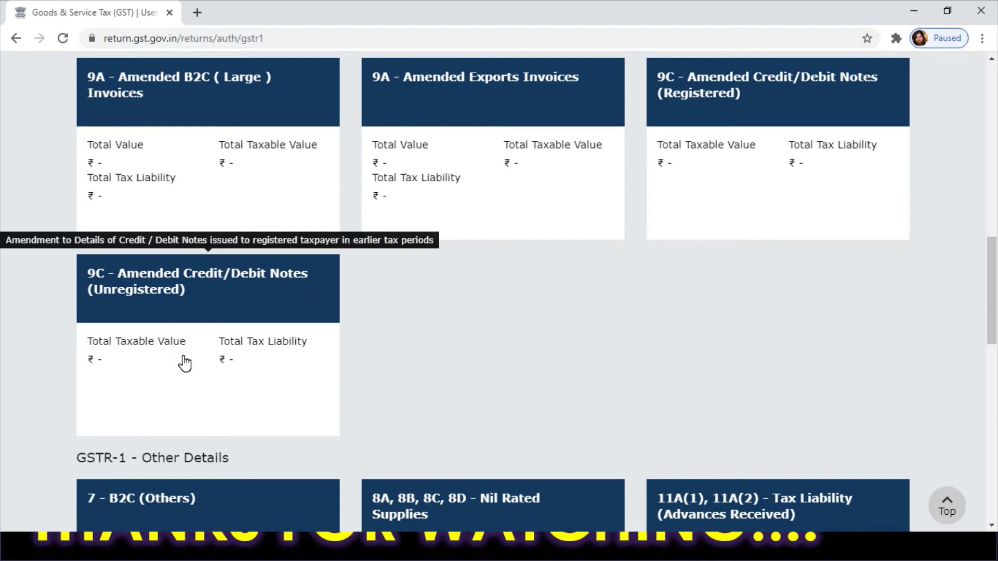
scroll(185, 363, "down", 2)
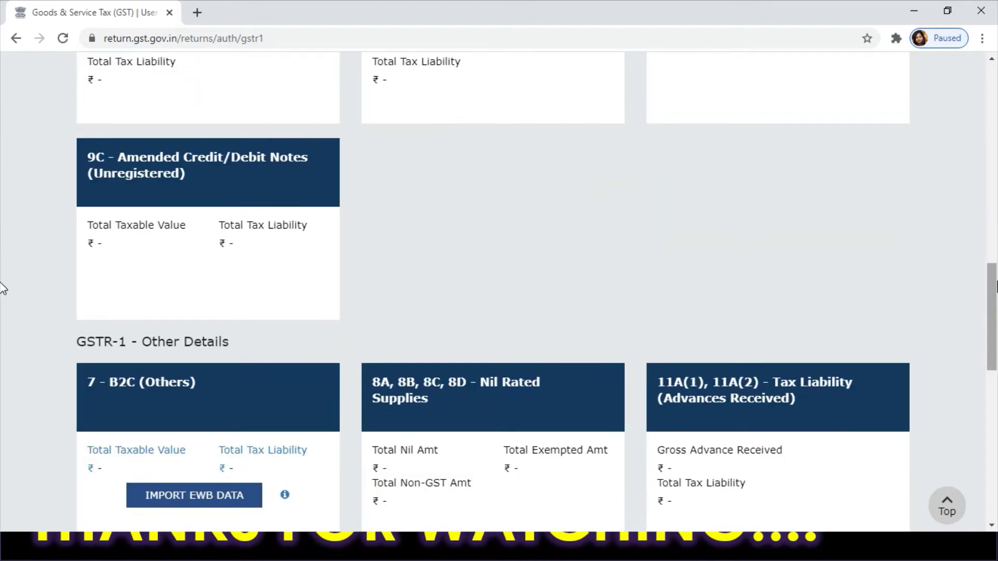
Highlight the Invoice Details heading and the Other Details heading to compare the two groups of GSTR-1 sections
left_click_drag(994, 299, 994, 156)
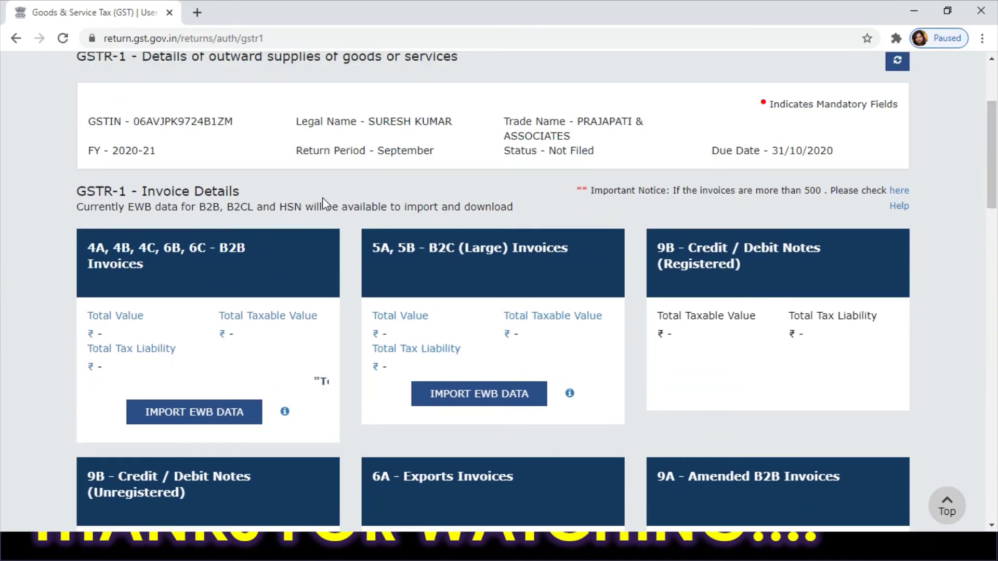
left_click_drag(156, 193, 239, 192)
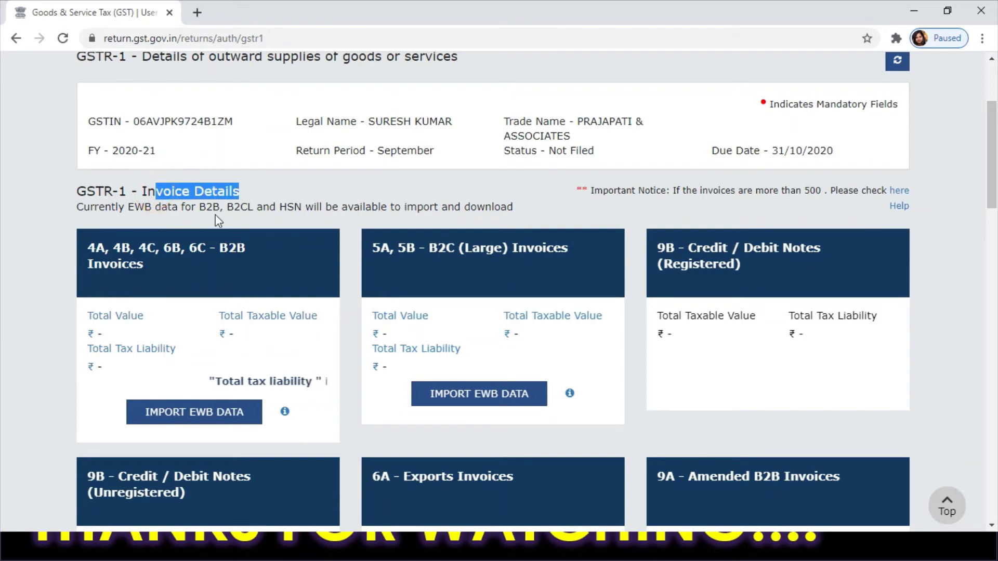
left_click_drag(996, 185, 995, 269)
scroll(1, 274, "down", 9)
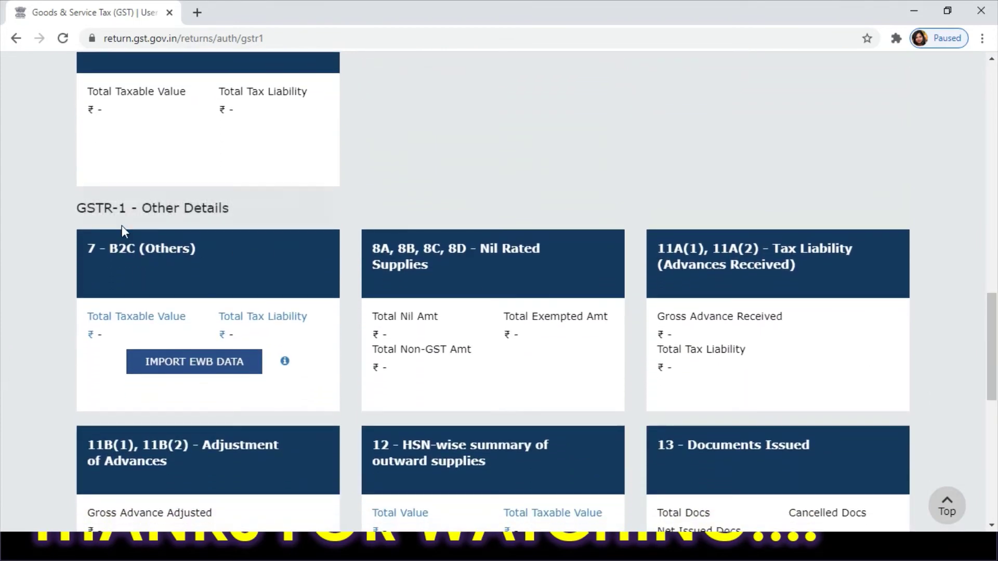
left_click_drag(143, 208, 265, 210)
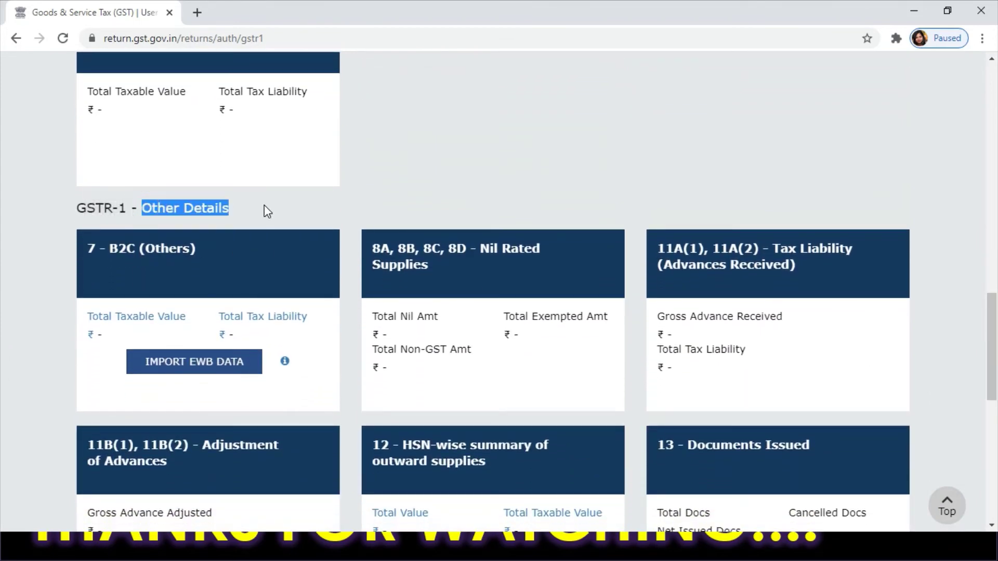
Examine the Other Details sections, from 7 - B2C (Others) to 10 - Amended B2C(Others), and the summary, submit and filing options
left_click_drag(988, 320, 994, 361)
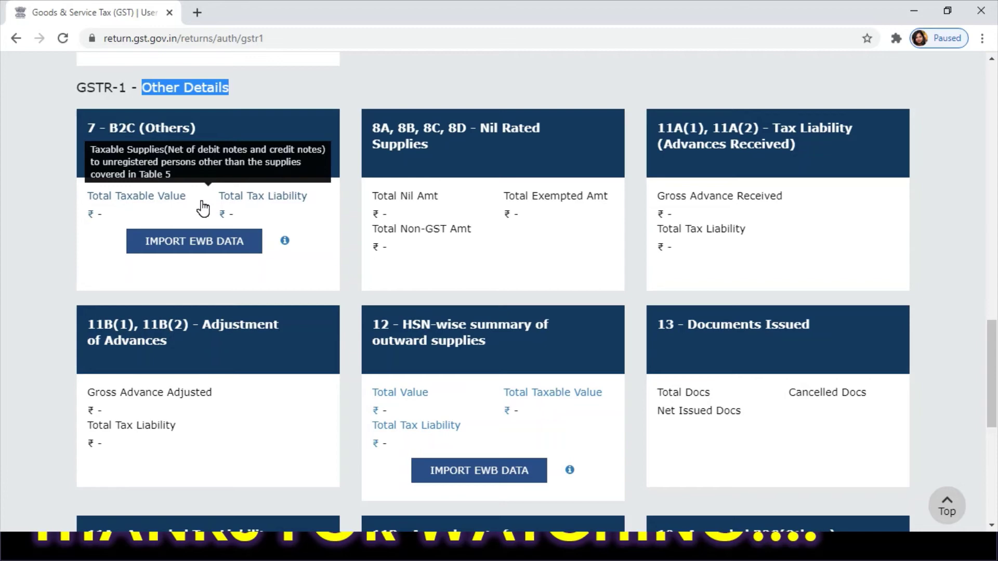
scroll(587, 177, "up", 10)
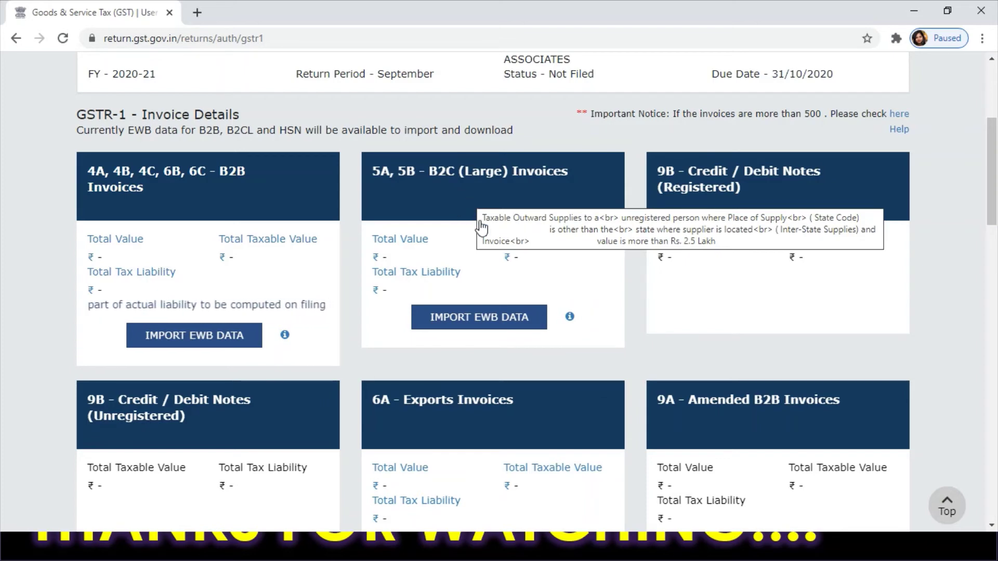
scroll(3, 364, "down", 15)
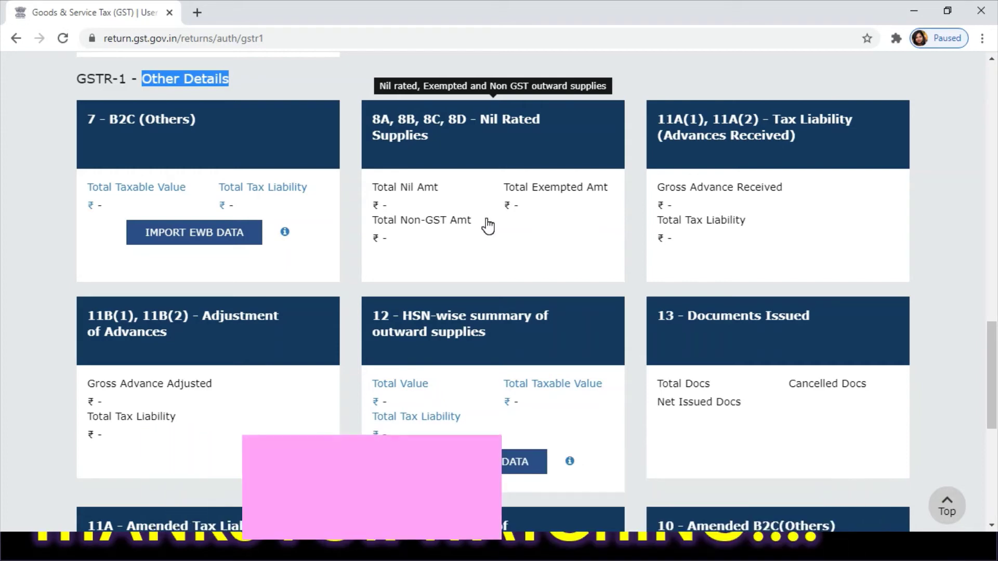
scroll(624, 260, "up", 1)
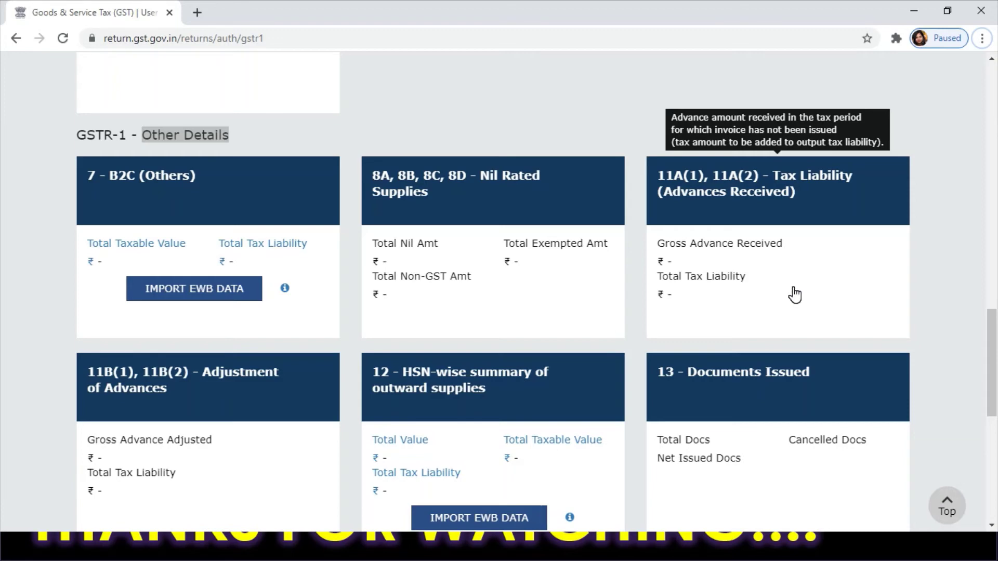
scroll(262, 289, "down", 4)
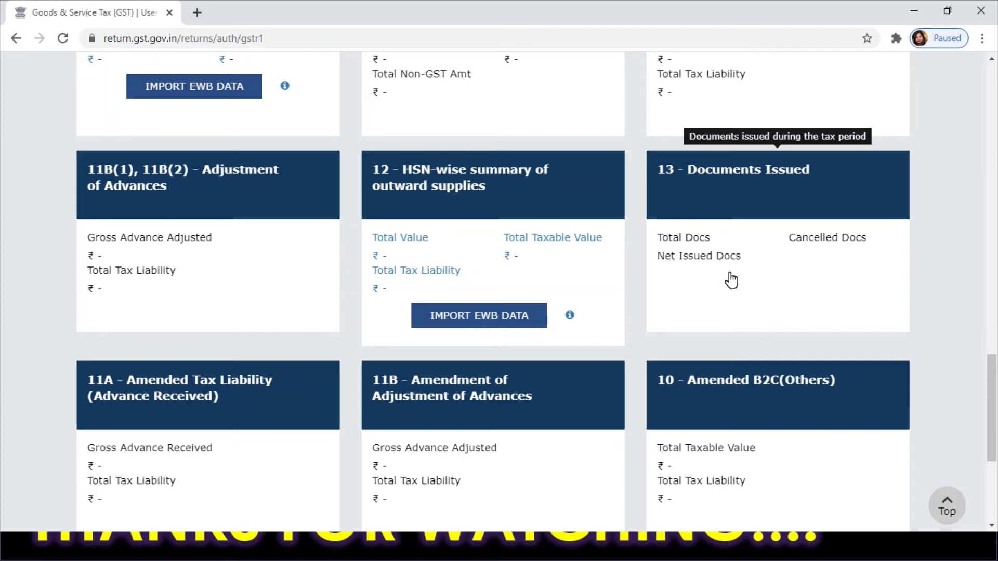
scroll(178, 345, "down", 3)
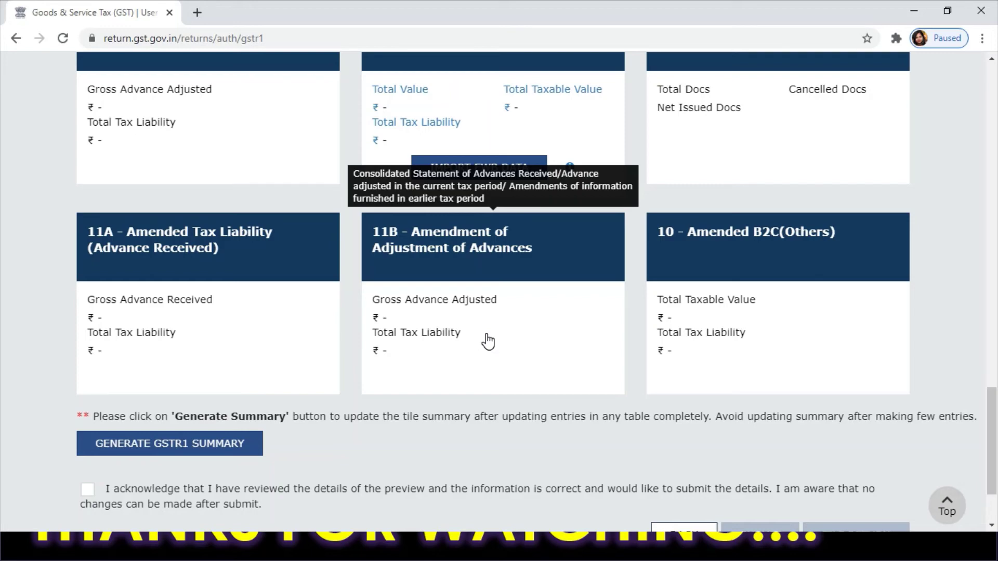
scroll(740, 272, "down", 2)
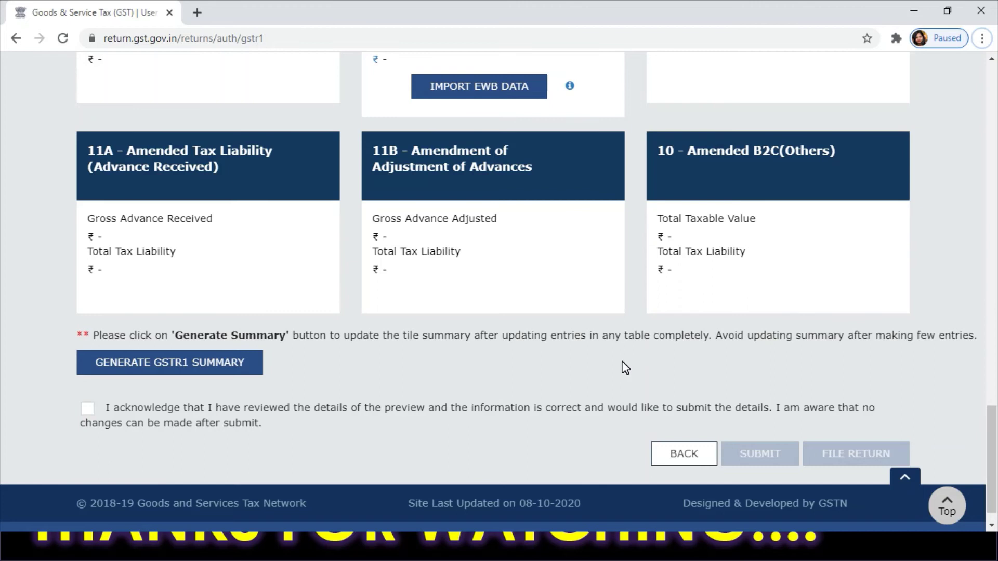
scroll(851, 426, "down", 1)
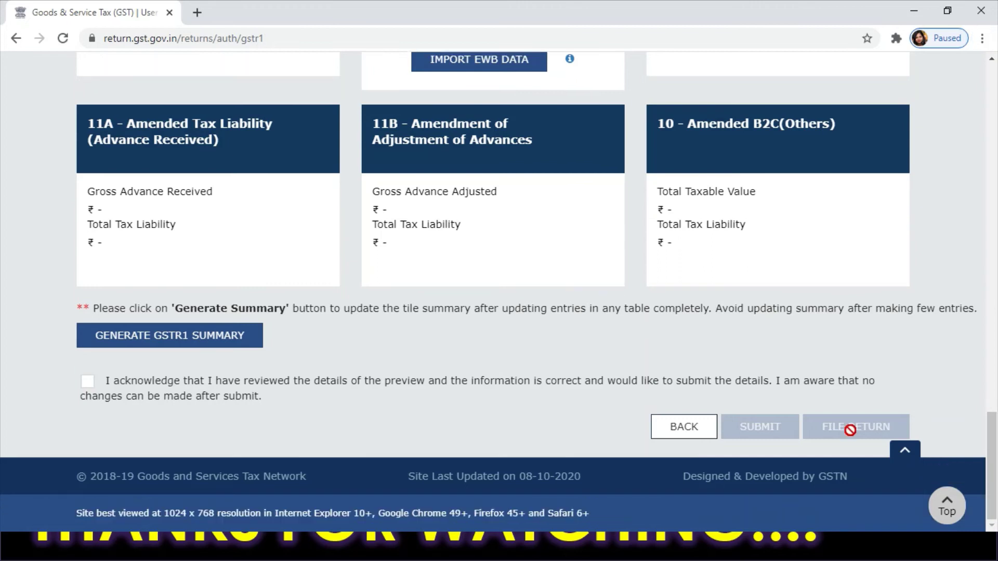
Return to File Returns, search for financial year 2020-21 and period September, and open the offline preparation of GSTR1
left_click(685, 428)
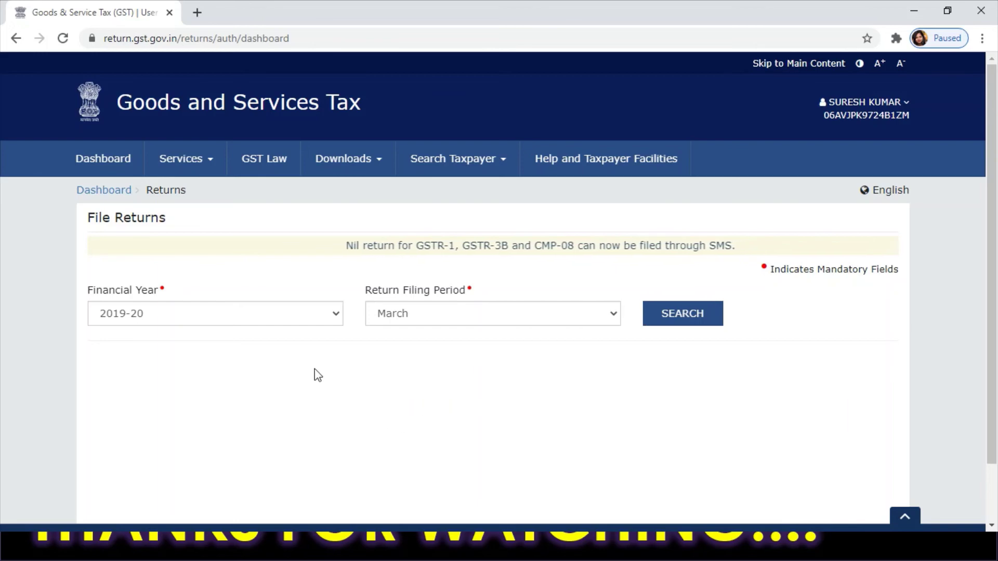
left_click(314, 315)
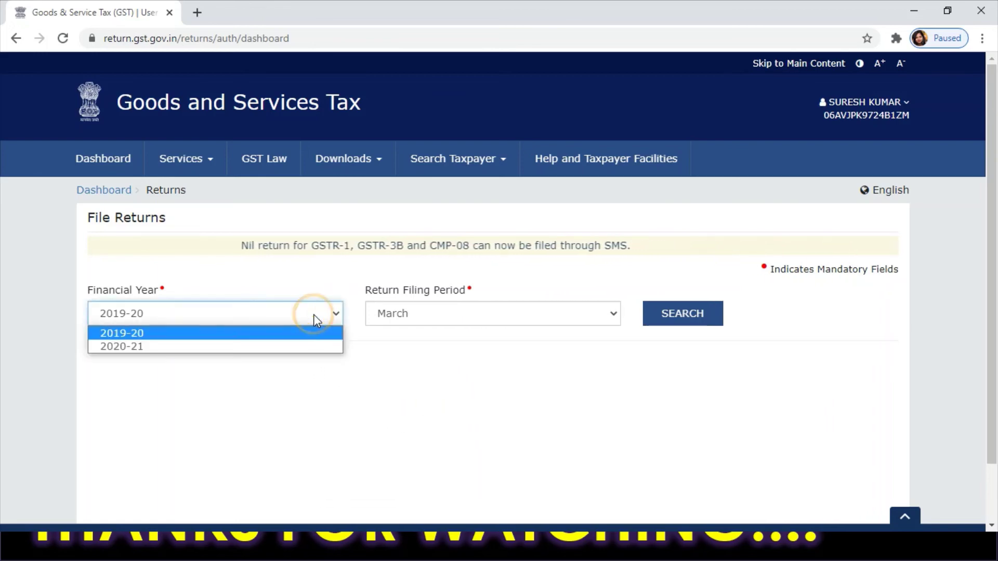
left_click(282, 348)
left_click(455, 313)
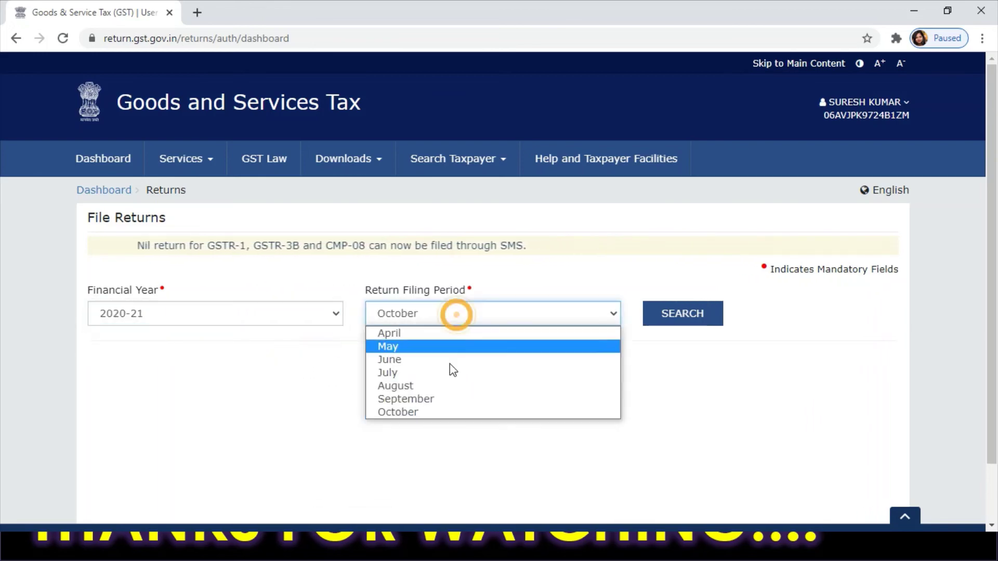
left_click(449, 399)
left_click(674, 323)
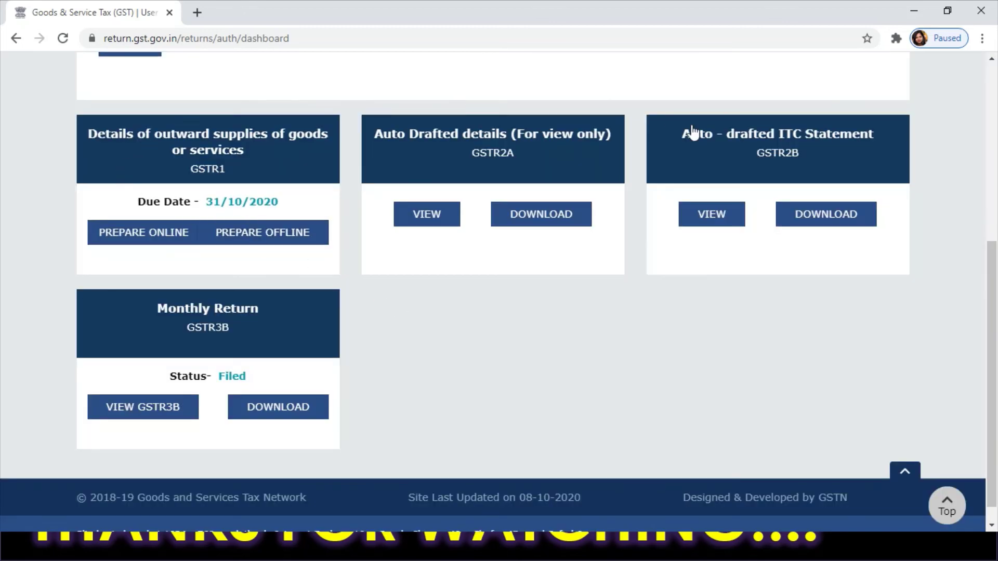
left_click(274, 245)
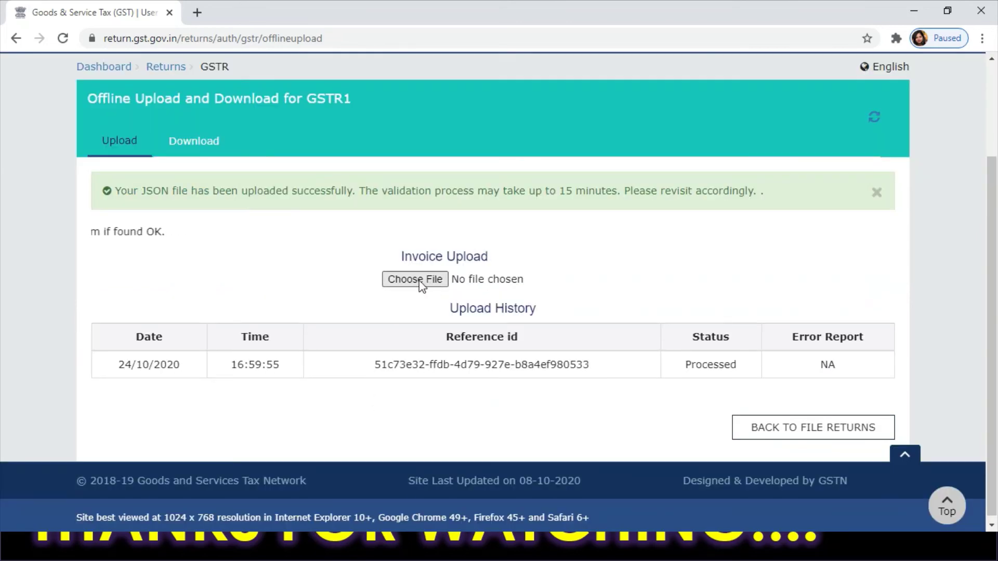
Check the JSON upload message and the date, reference id and status of the entry in the upload history
left_click_drag(115, 190, 363, 189)
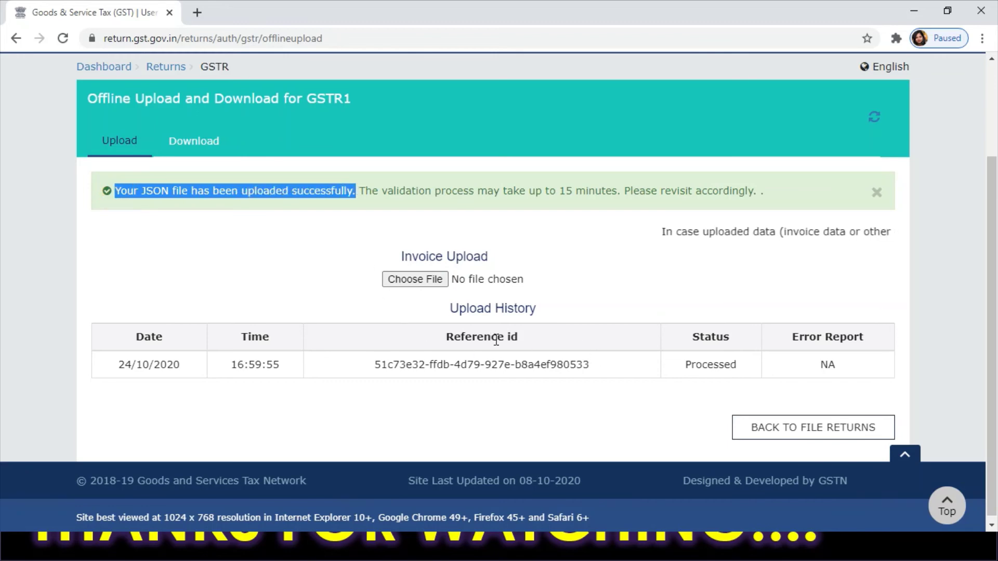
left_click_drag(124, 365, 591, 365)
left_click(688, 403)
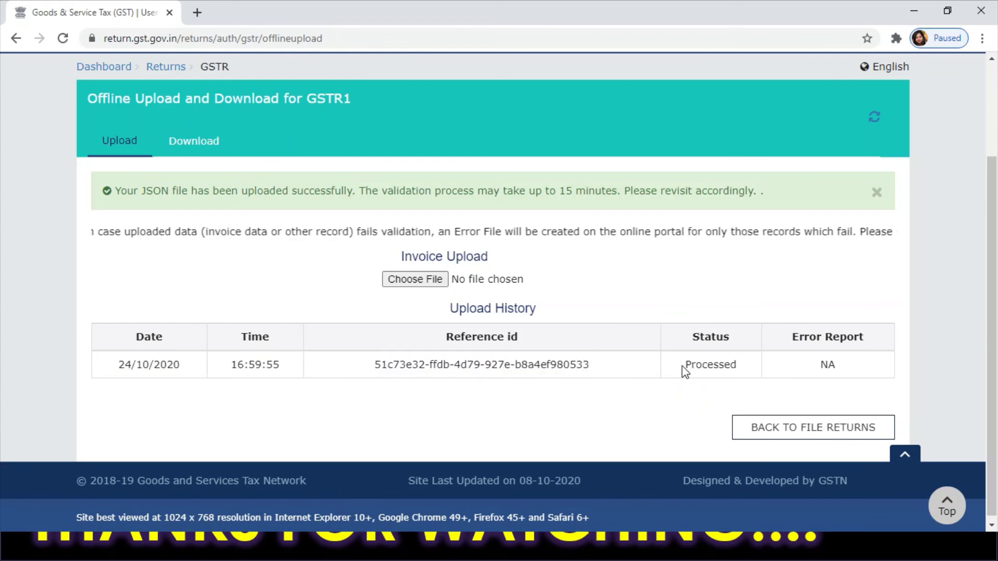
left_click_drag(688, 366, 758, 373)
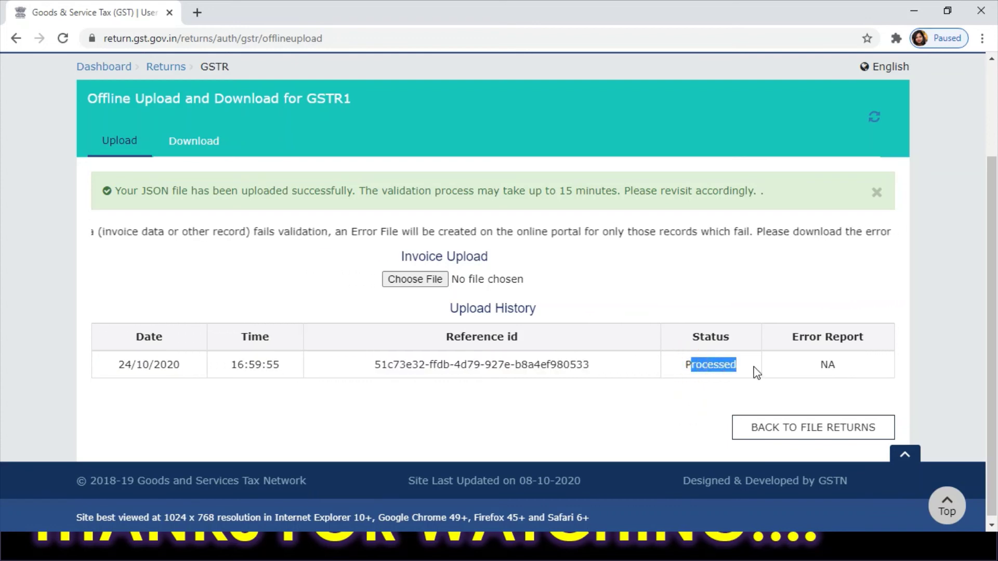
left_click(722, 435)
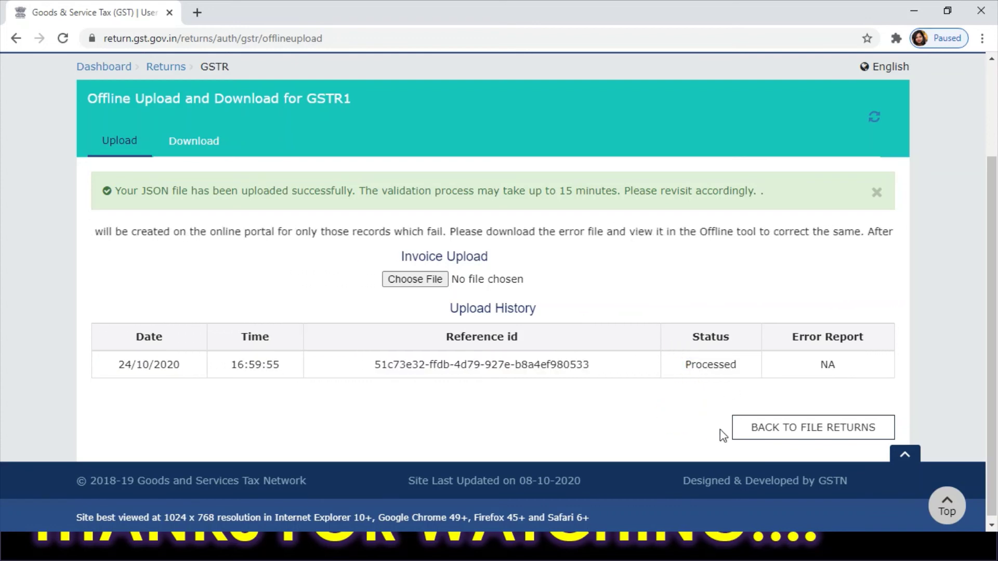
Return to File Returns, search for financial year 2020-21 and period September, and open the online preparation of GSTR1
left_click(836, 427)
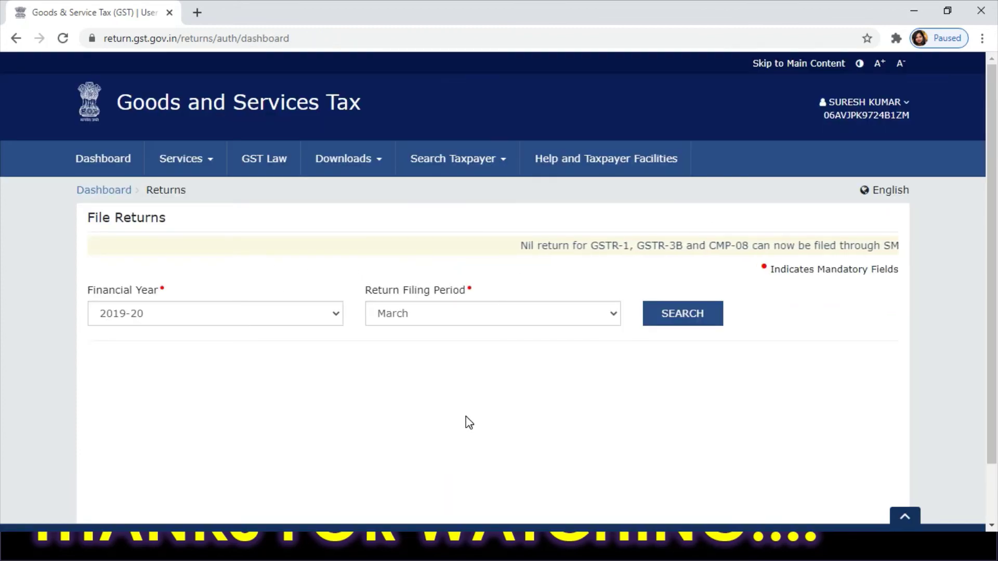
left_click(331, 317)
left_click(315, 346)
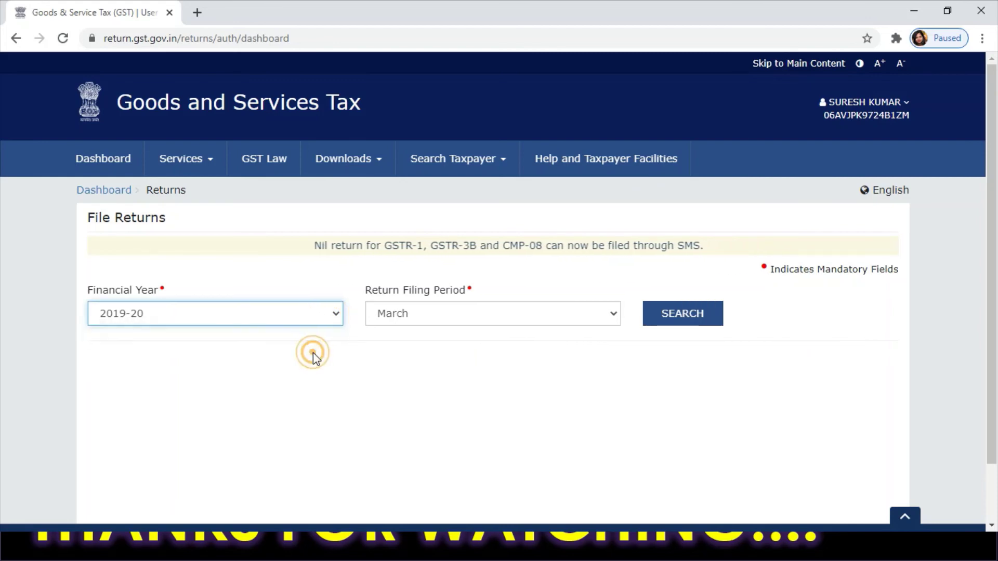
left_click(535, 315)
left_click(516, 401)
left_click(662, 319)
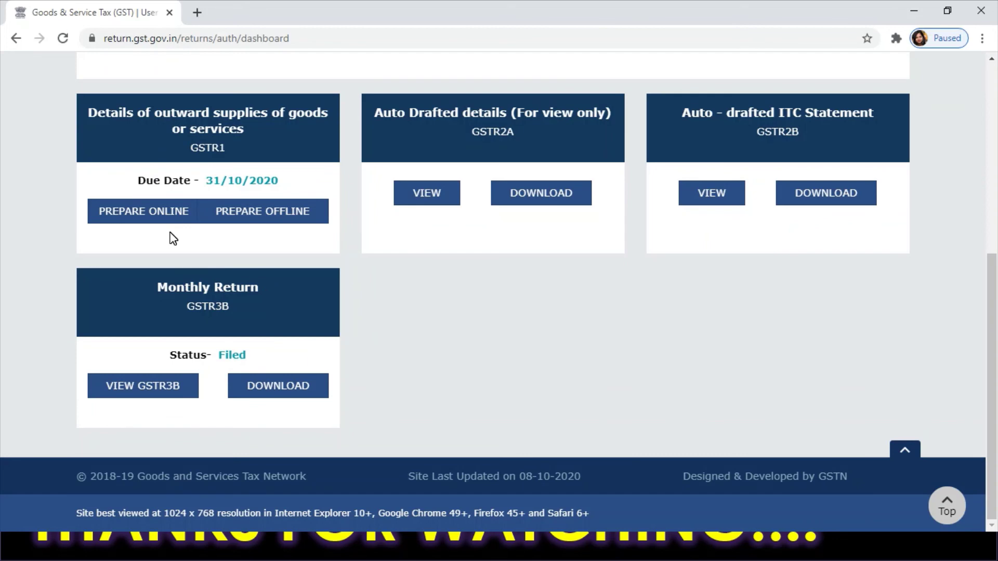
left_click(135, 220)
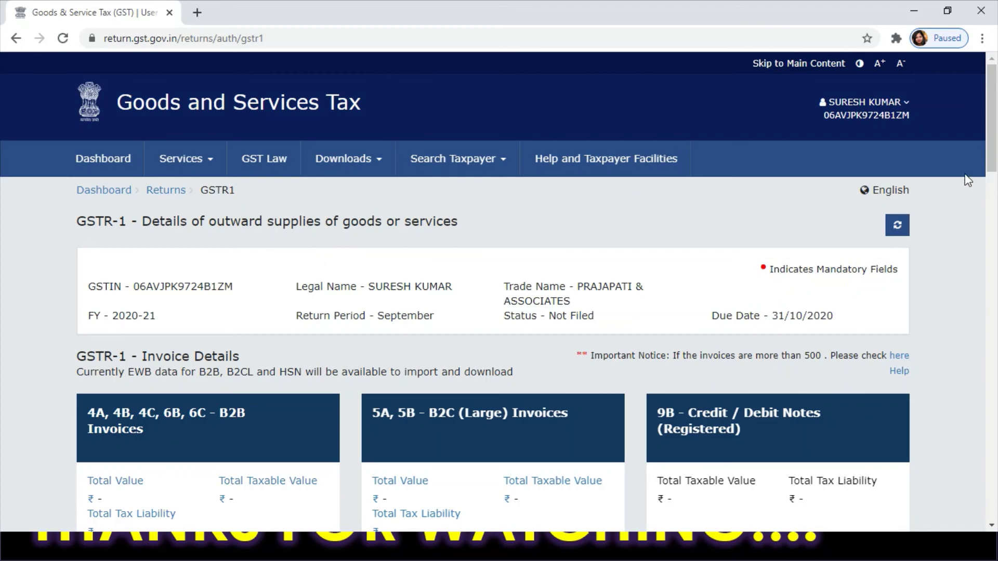
Generate the GSTR1 summary to update the section tiles with the uploaded data
left_click_drag(993, 165, 994, 236)
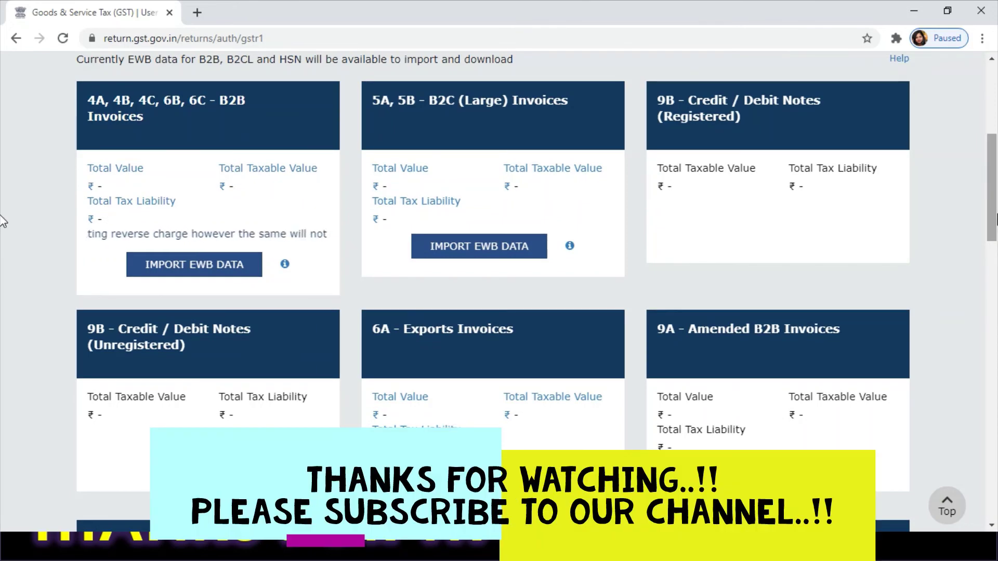
scroll(1, 221, "down", 1)
left_click_drag(995, 244, 995, 409)
scroll(2, 412, "down", 6)
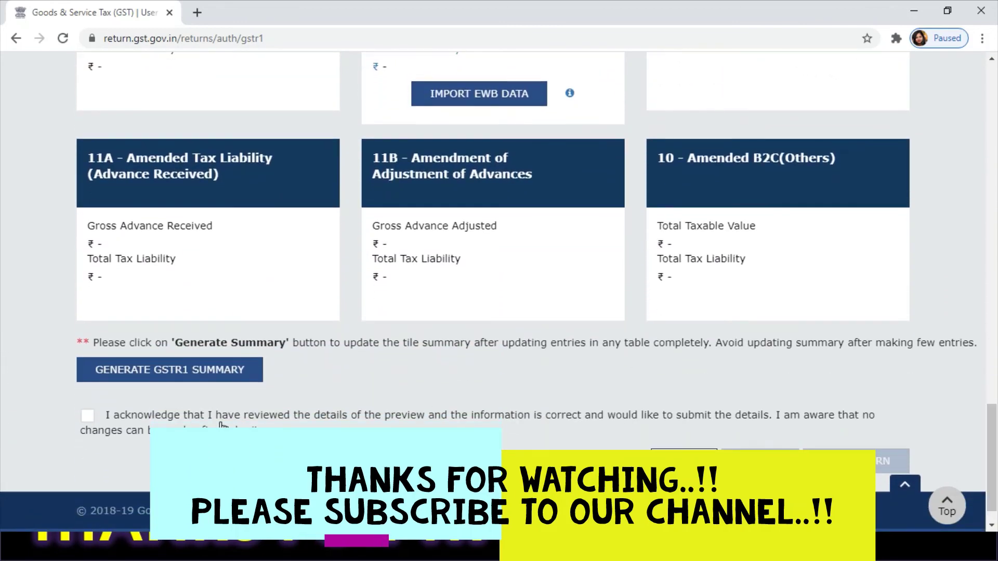
left_click(188, 373)
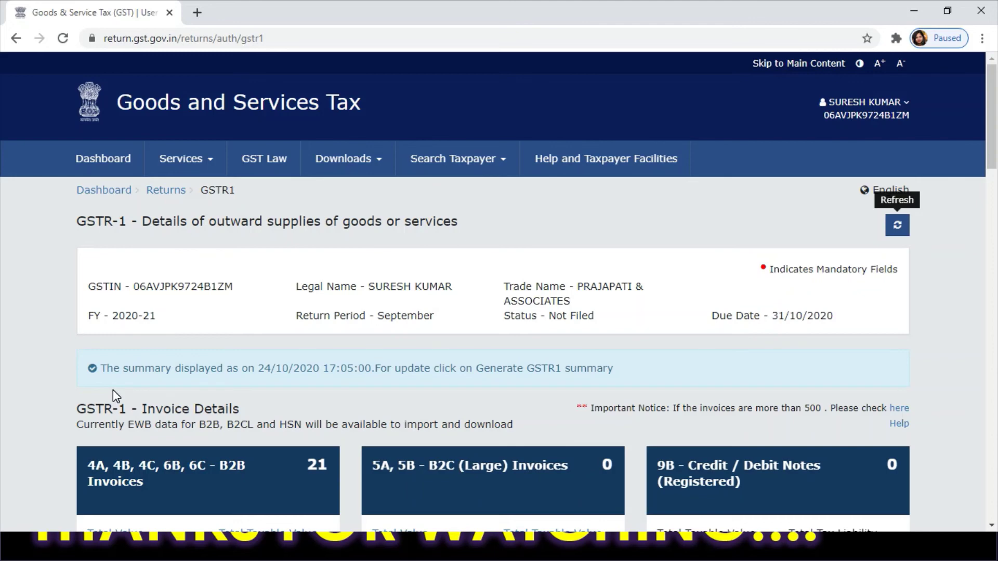
Review the updated section tiles, acknowledge that the details are correct, and submit the GSTR-1 return
scroll(114, 389, "down", 5)
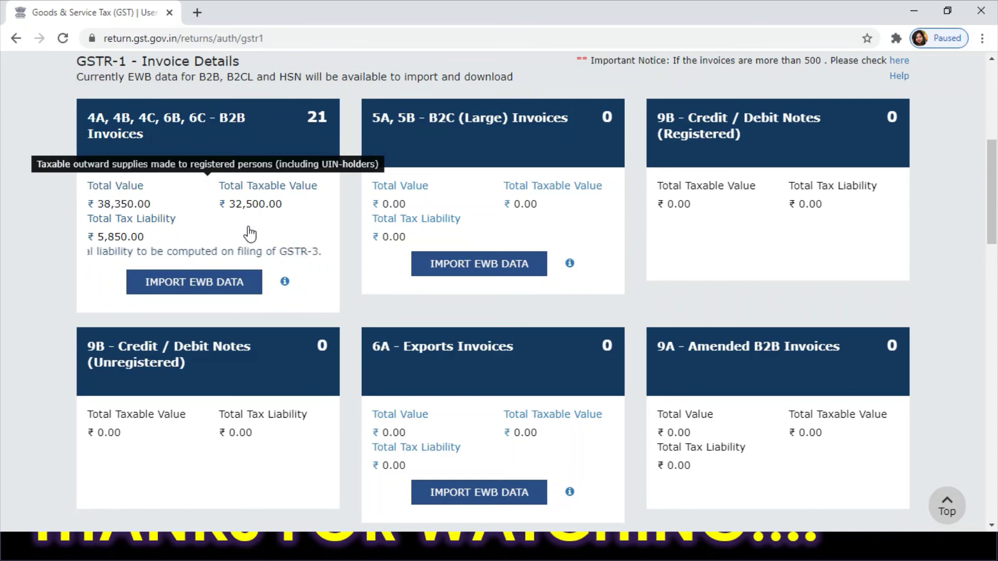
scroll(250, 234, "up", 1)
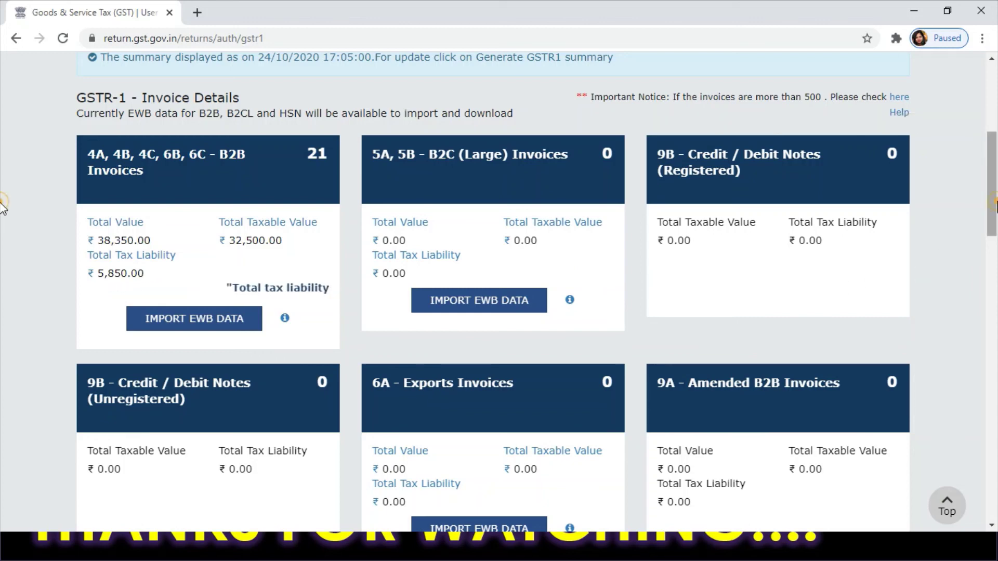
scroll(3, 260, "down", 2)
scroll(3, 268, "down", 16)
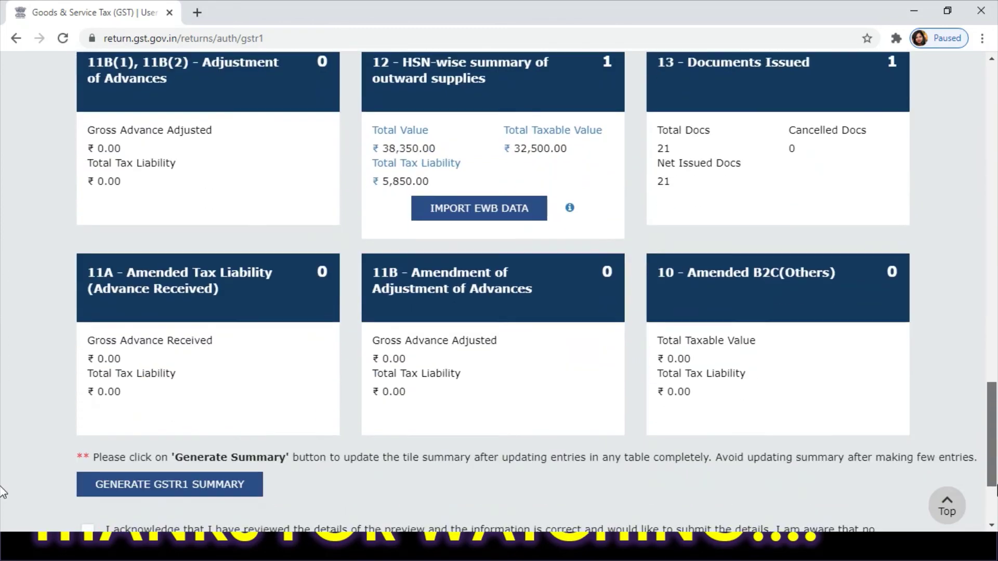
scroll(2, 493, "down", 3)
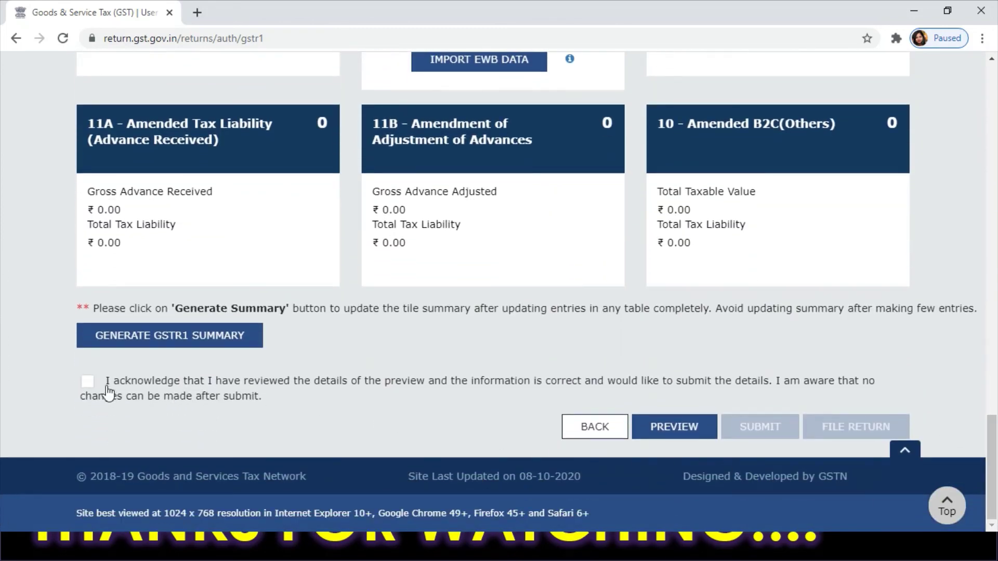
left_click(87, 382)
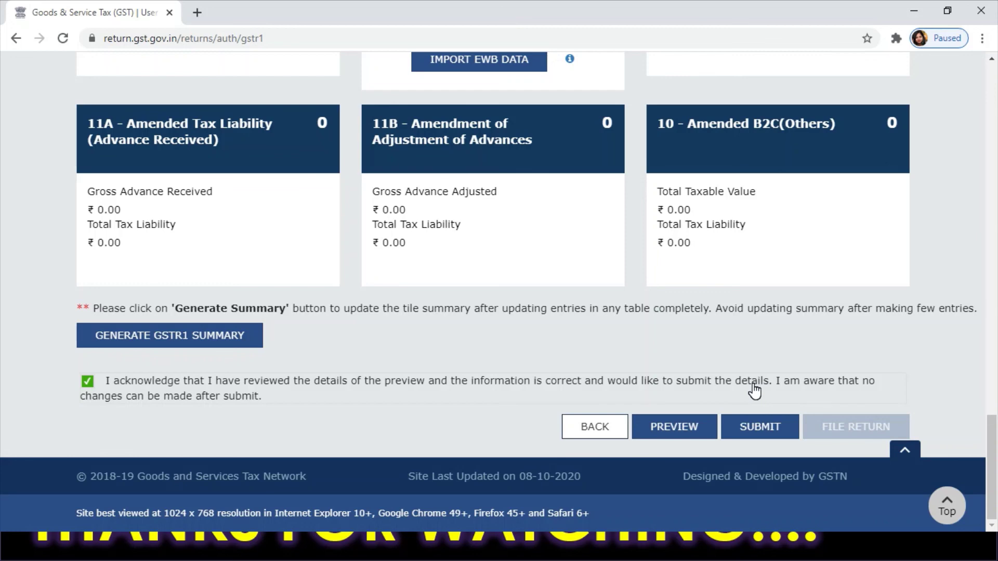
left_click(752, 430)
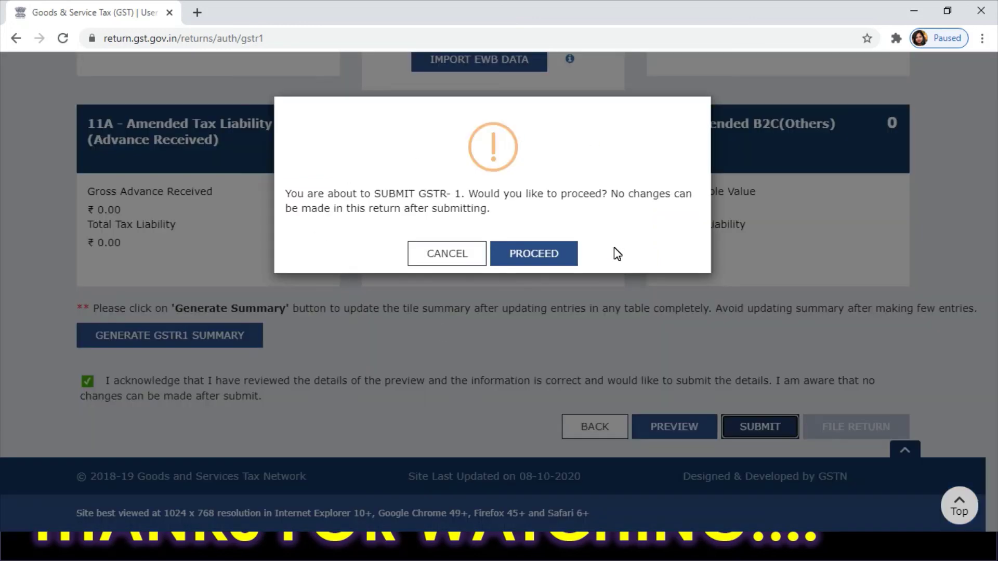
left_click(547, 264)
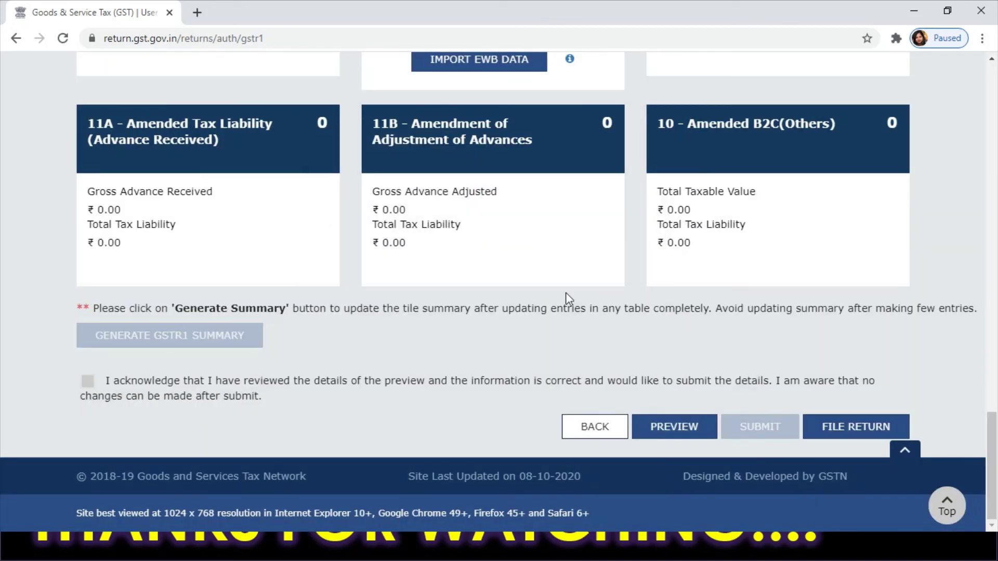
Start filing the submitted return, affirm the declaration, and select the authorised signatory
left_click(842, 436)
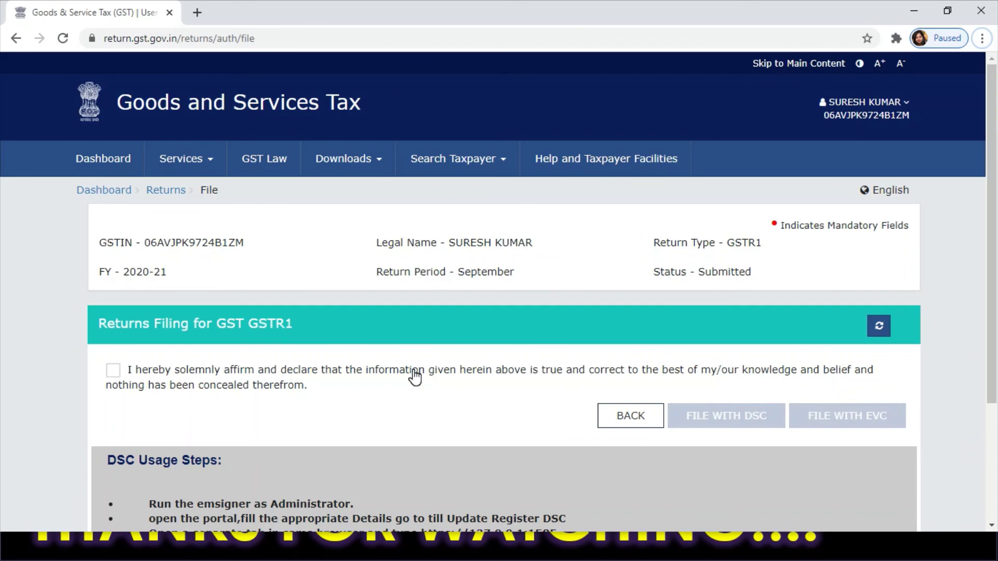
left_click(118, 372)
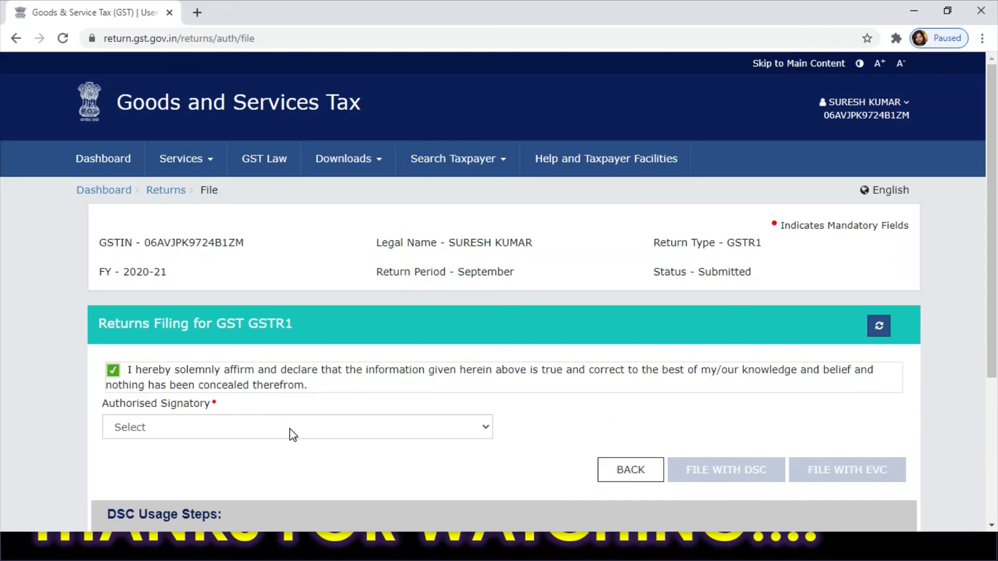
left_click(292, 429)
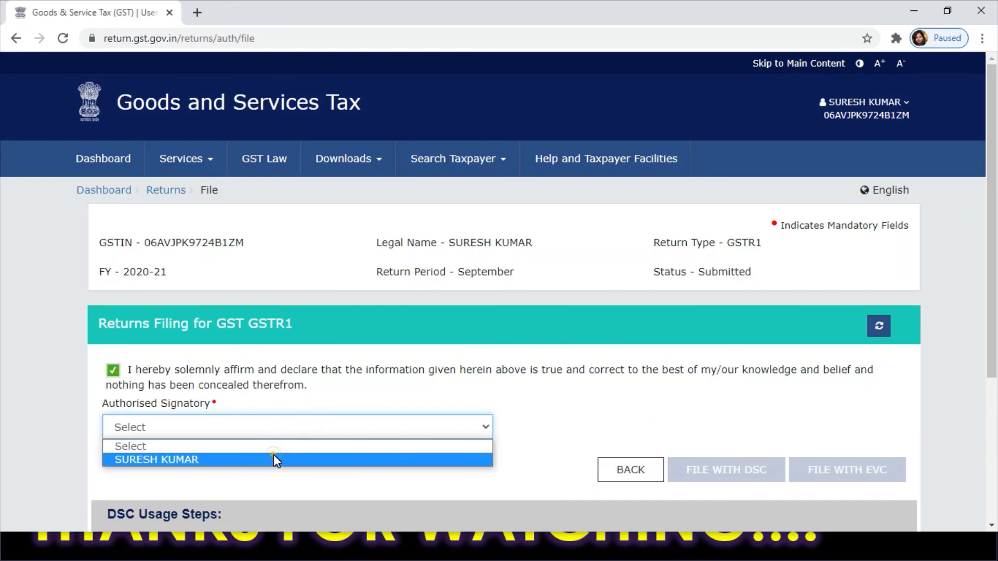
left_click(274, 458)
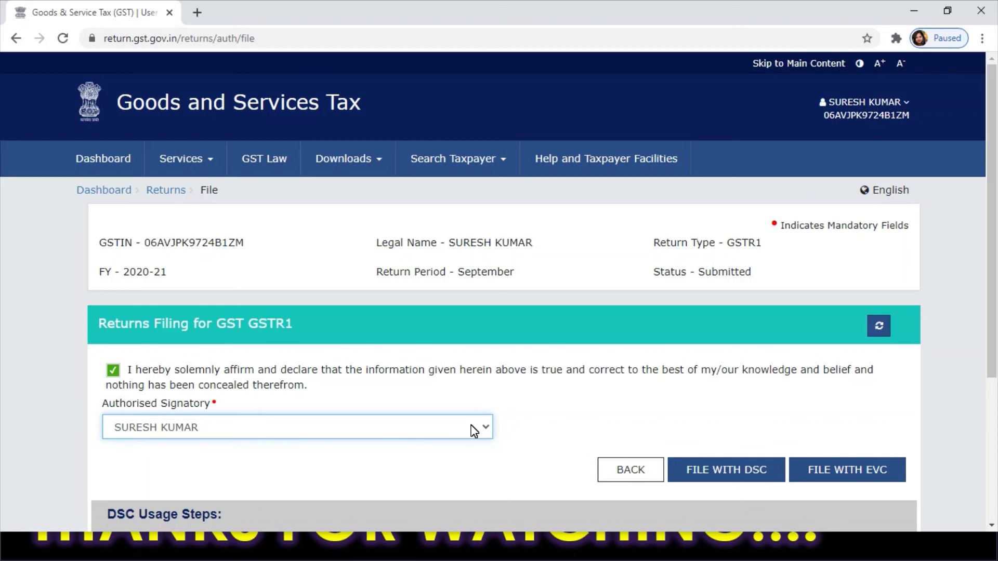
File the return with EVC, entering the one-time password in the OTP field and verifying it
left_click(862, 472)
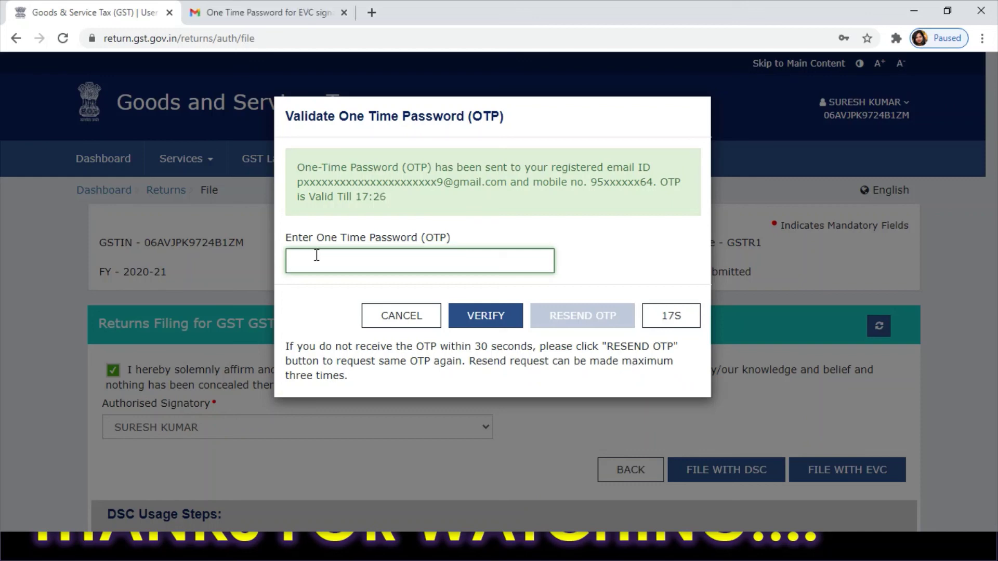
left_click(317, 255)
key("ctrl+v")
left_click(486, 319)
left_click(486, 320)
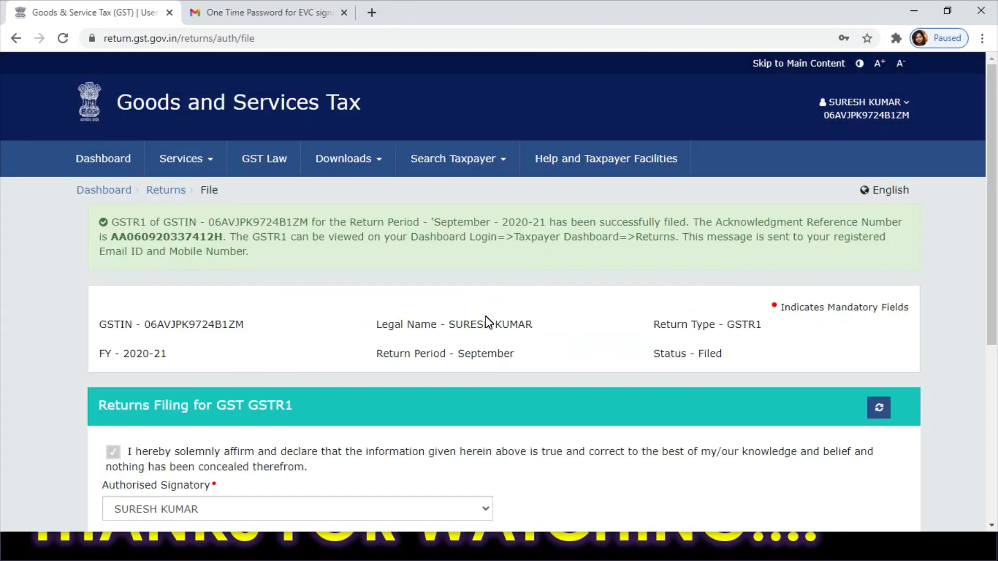